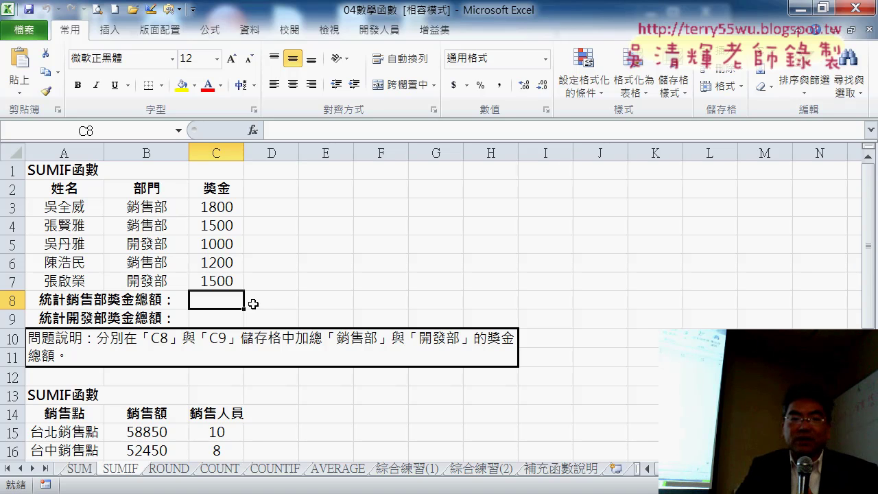
Highlight the department cells B3:B7 and the bonus amounts C3:C7, then return to C8
left_click_drag(150, 207, 150, 281)
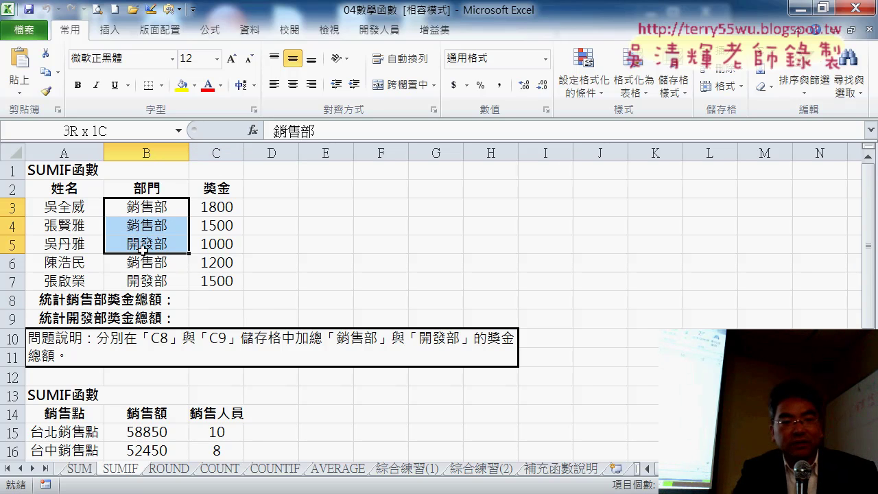
left_click_drag(231, 210, 233, 281)
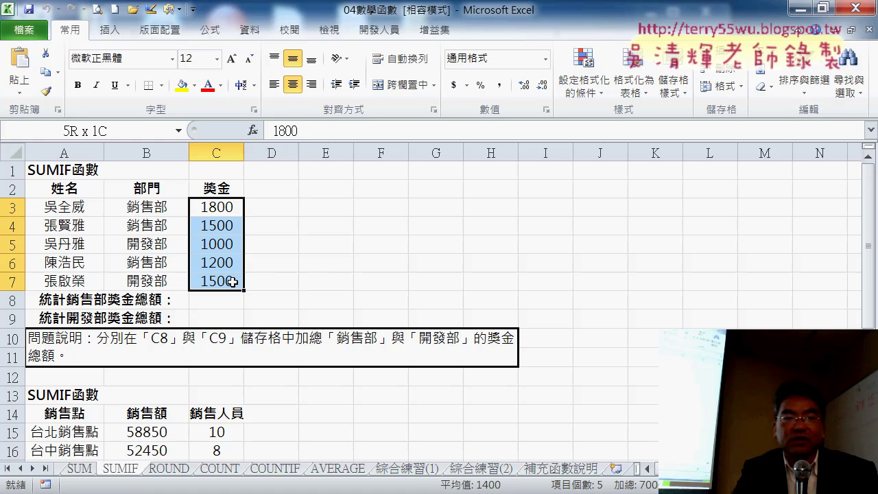
left_click_drag(154, 207, 150, 282)
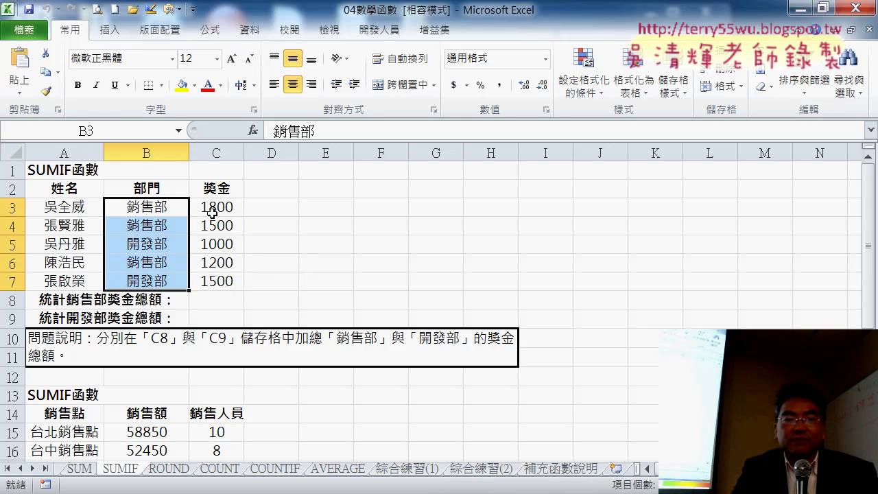
left_click_drag(219, 207, 225, 282)
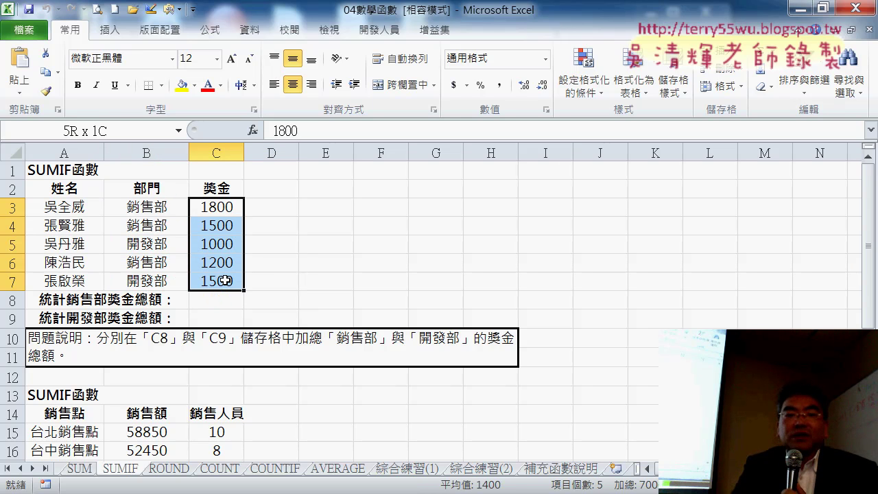
left_click(225, 300)
Copy the department name 銷售部 from cell B3's contents
left_click(160, 200)
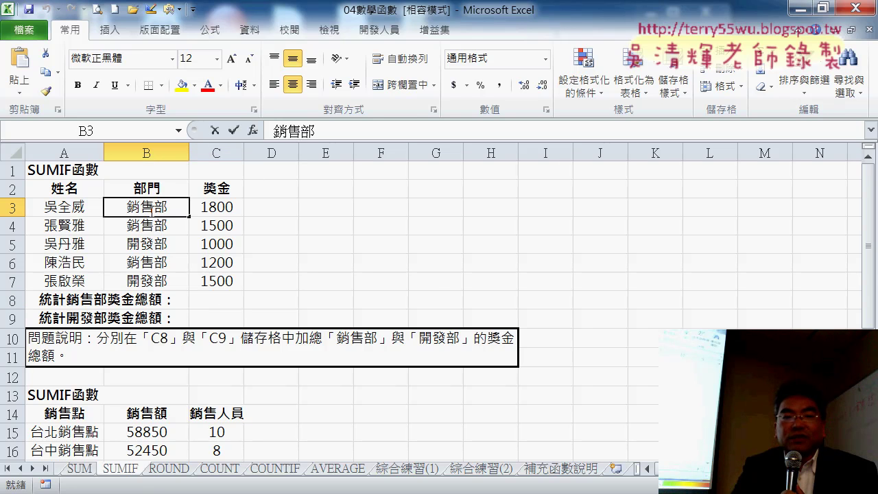
left_click(319, 132)
left_click_drag(312, 132, 273, 132)
right_click(288, 129)
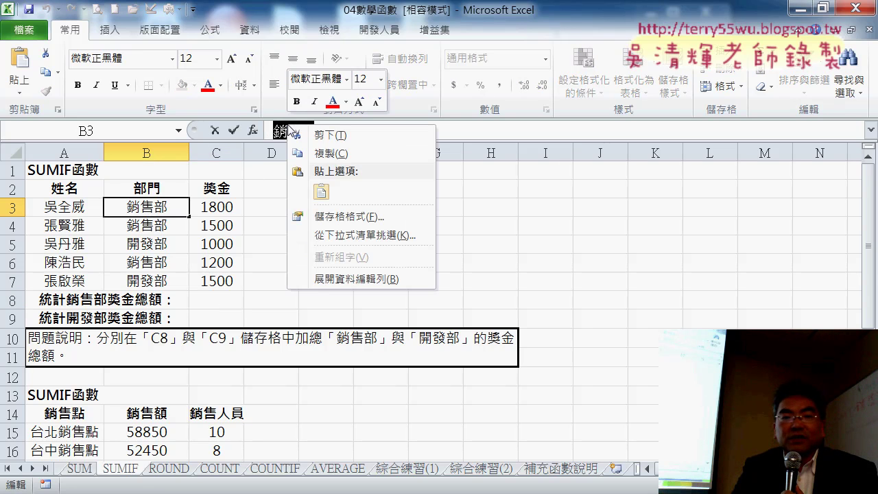
left_click(322, 153)
left_click(214, 130)
Insert a SUMIF function into C8 from the Math & Trig category
left_click(209, 302)
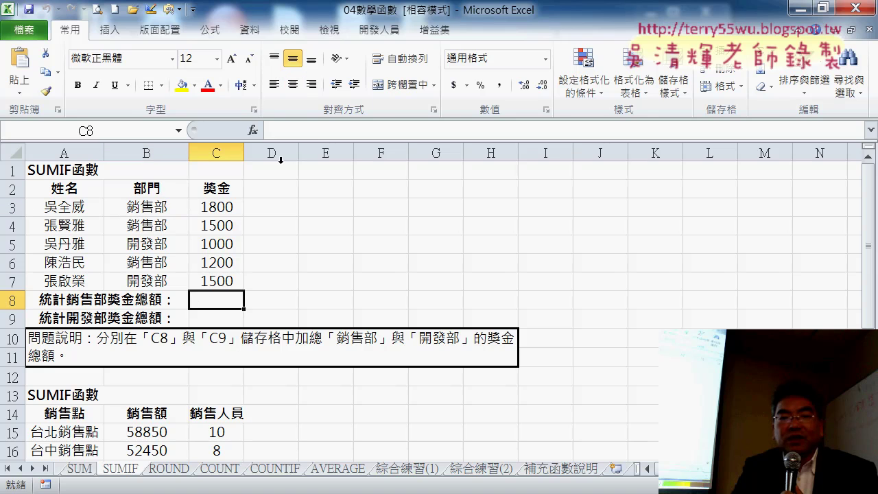
left_click(253, 131)
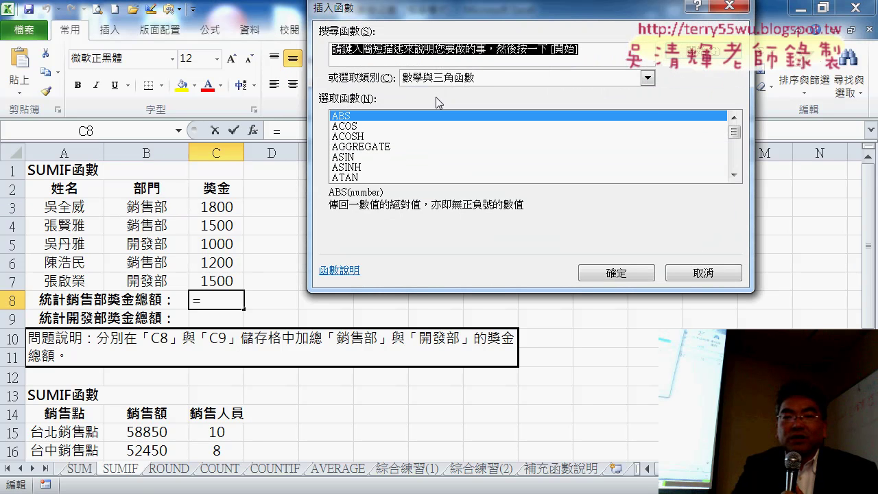
left_click(507, 78)
left_click(507, 79)
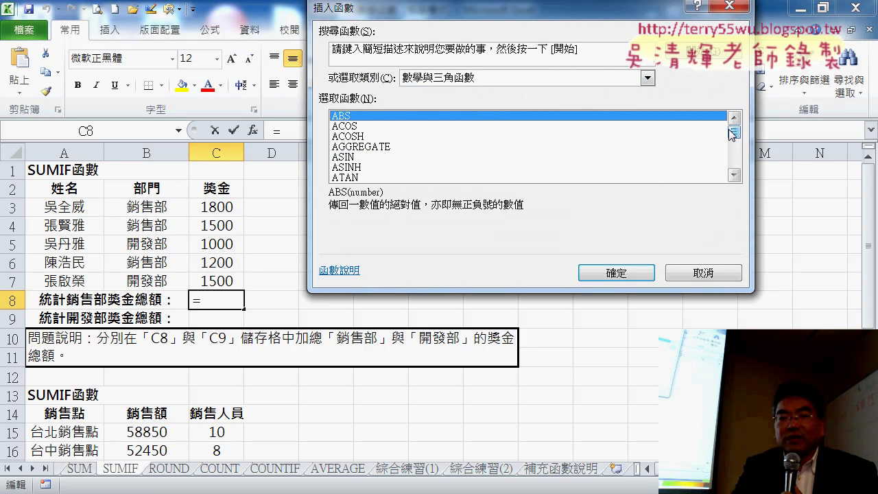
left_click_drag(734, 132, 735, 152)
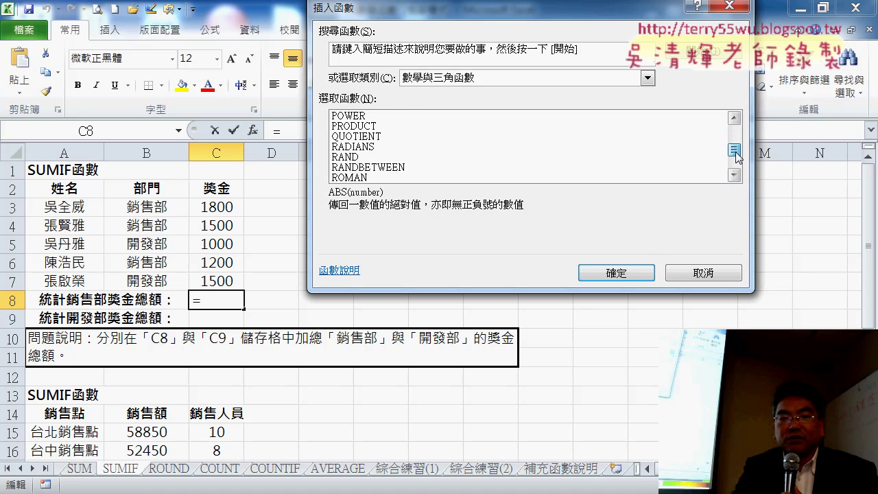
left_click_drag(735, 152, 736, 158)
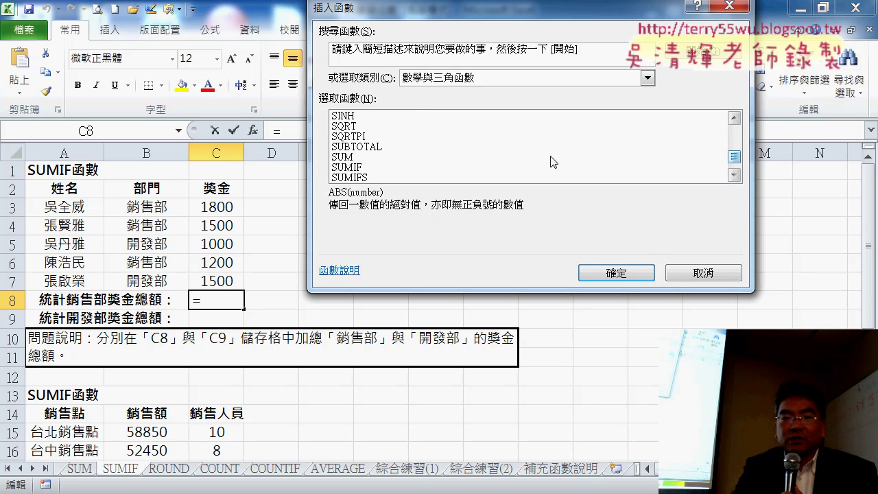
left_click(494, 167)
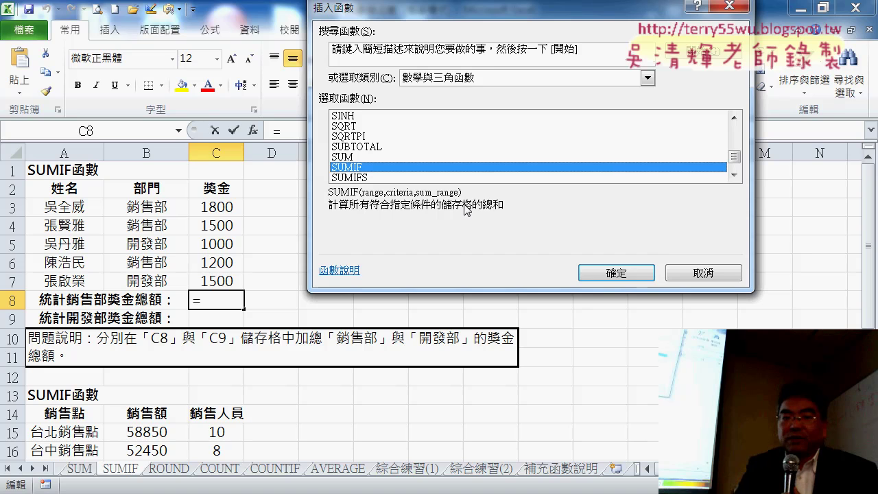
left_click(616, 273)
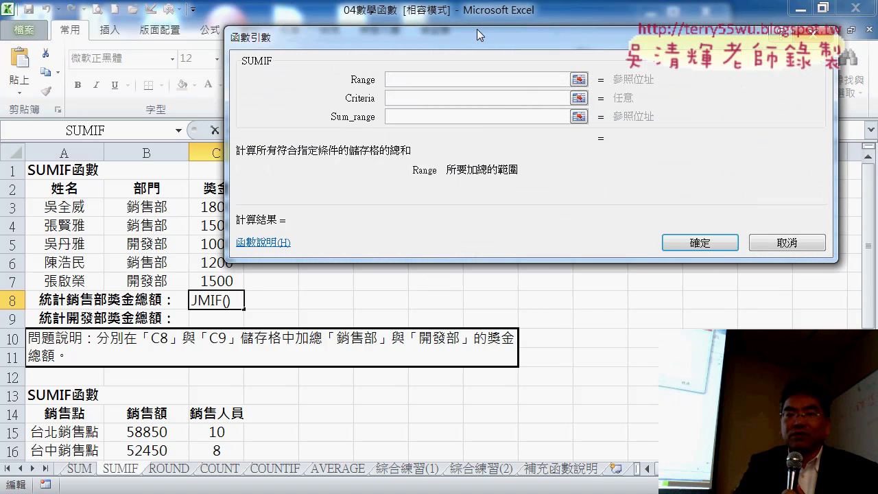
Annotate SUMIF's Range and Criteria arguments, then set Range to the department cells B3:B7
left_click_drag(476, 29, 523, 93)
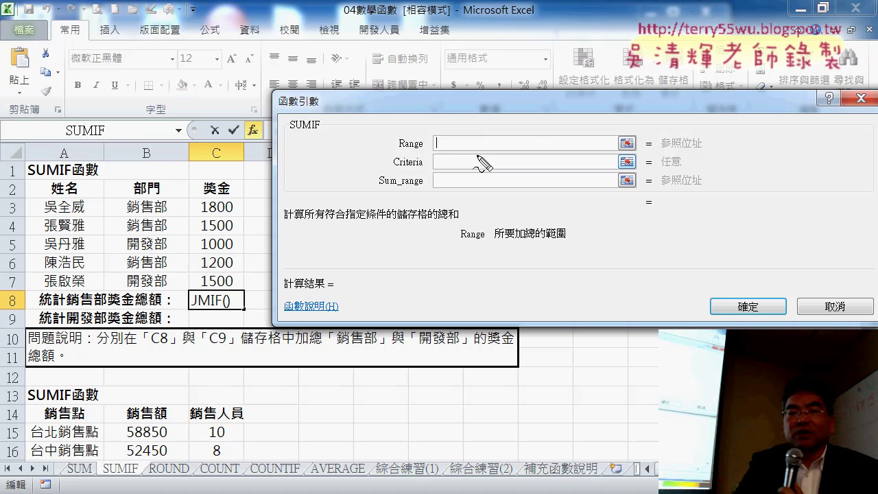
left_click_drag(399, 151, 424, 151)
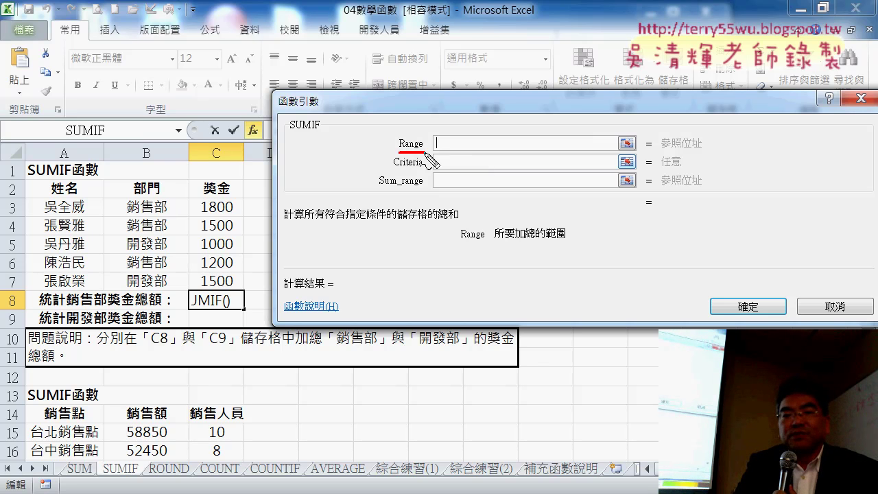
left_click_drag(495, 240, 579, 243)
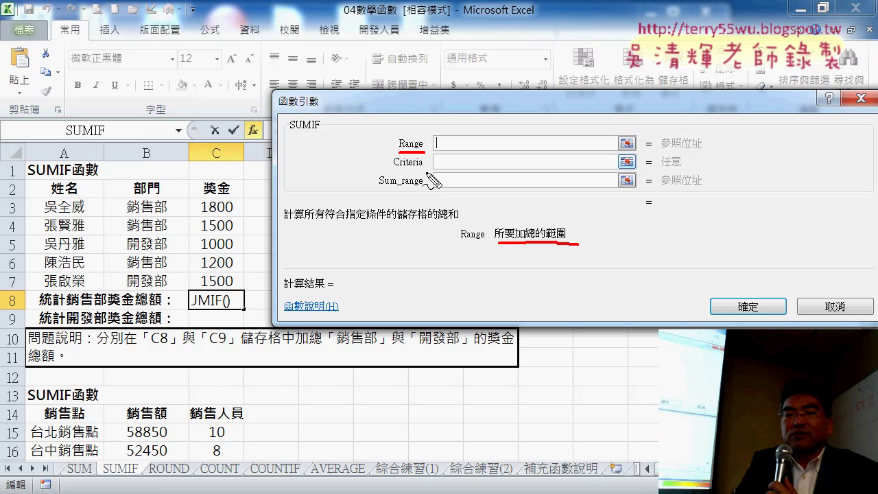
left_click_drag(380, 168, 448, 177)
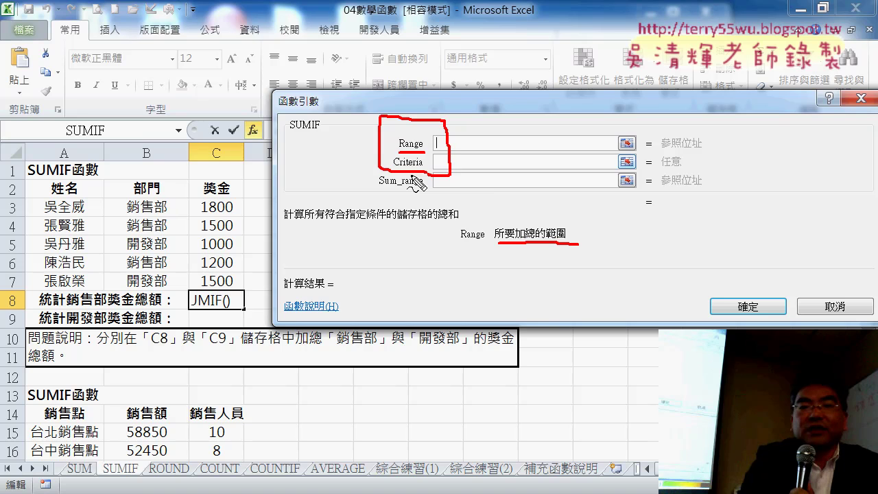
key("Escape")
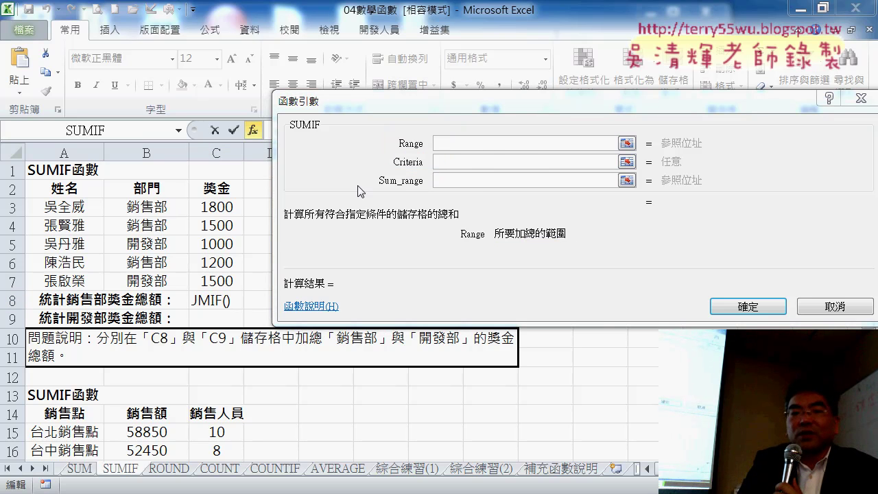
left_click_drag(159, 209, 157, 280)
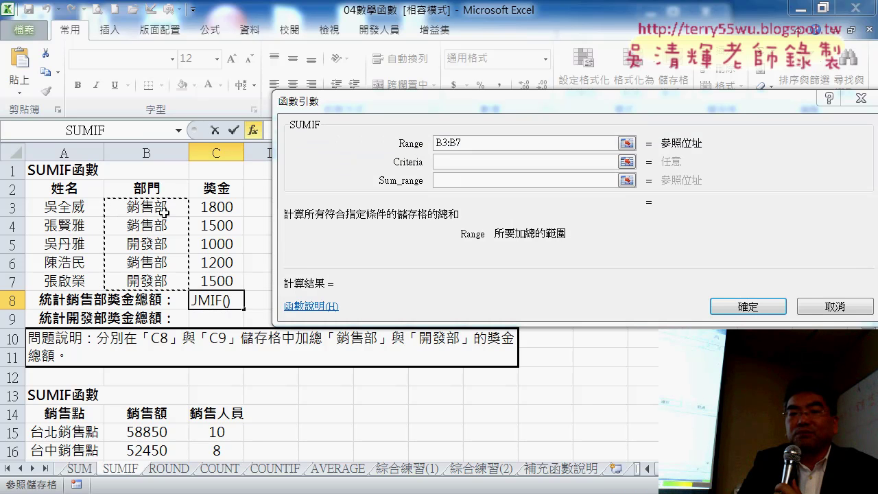
Set Criteria to "銷售部" and Sum_range to C3:C7, so C8 shows the 4500 total
left_click(456, 164)
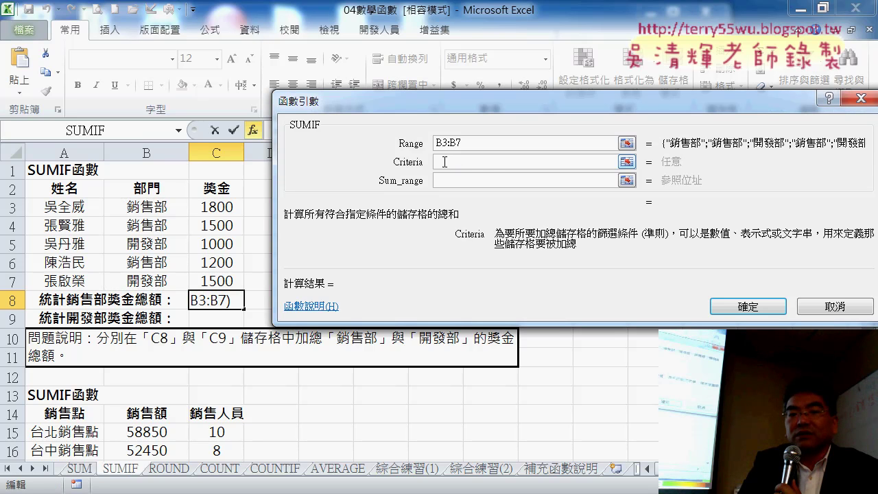
right_click(445, 162)
left_click(501, 204)
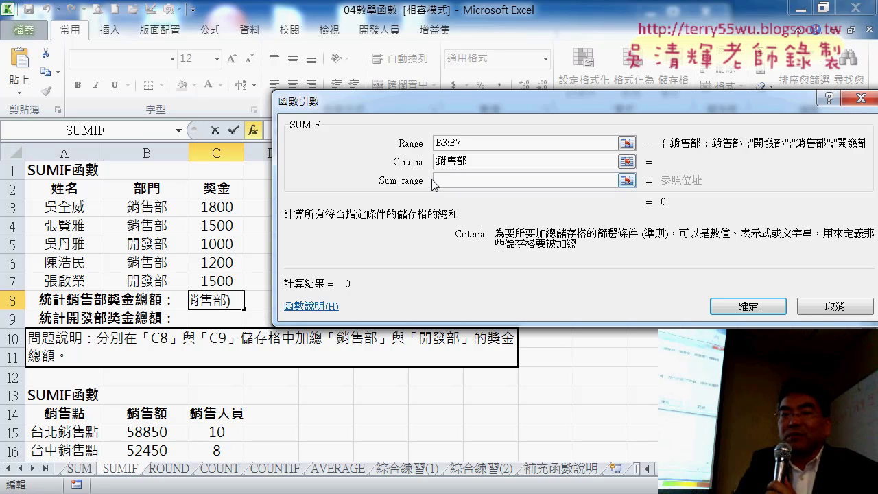
left_click(475, 143)
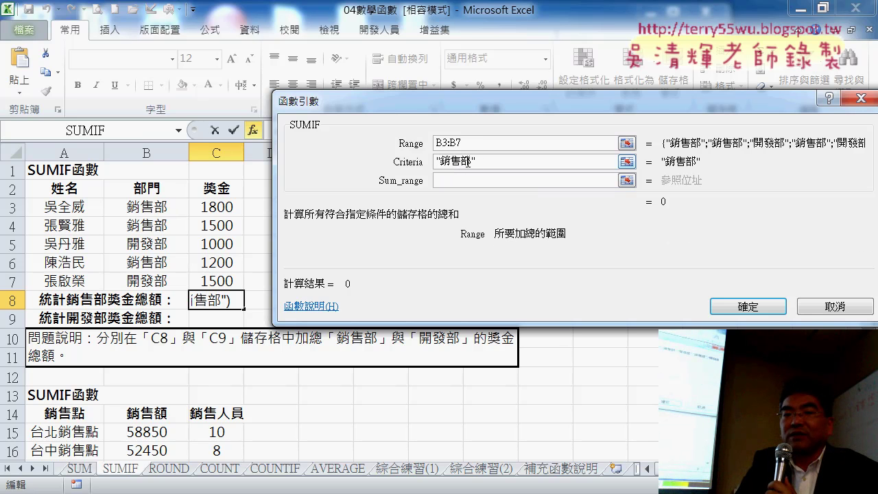
key("Tab")
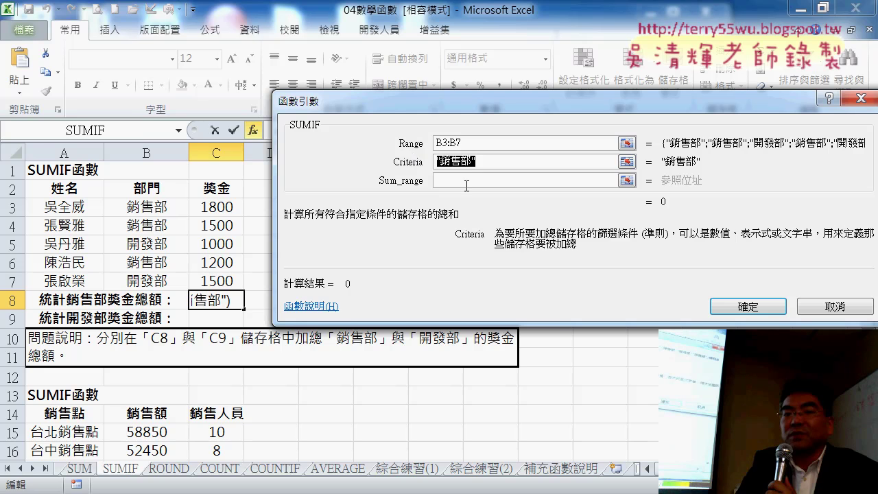
left_click(467, 182)
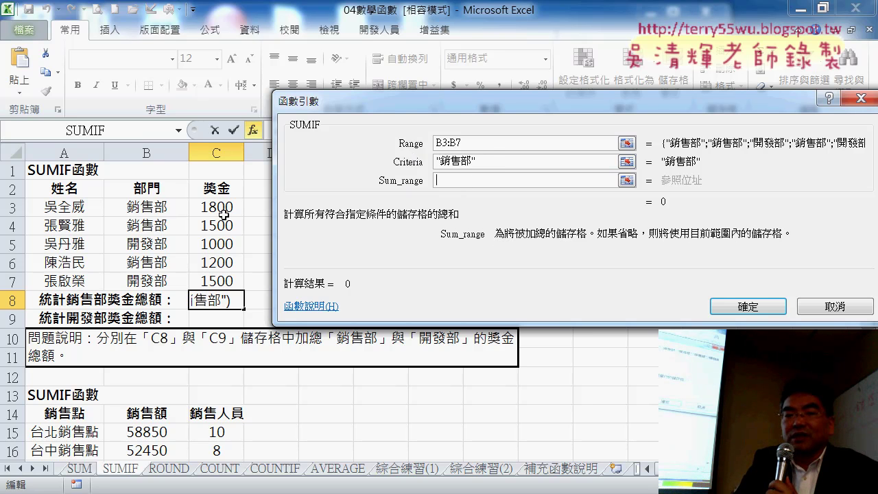
left_click_drag(223, 215, 221, 281)
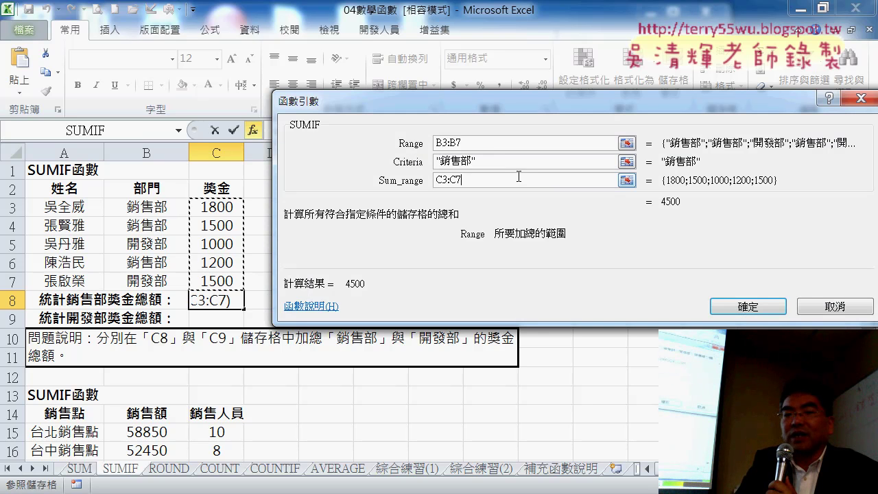
left_click(749, 308)
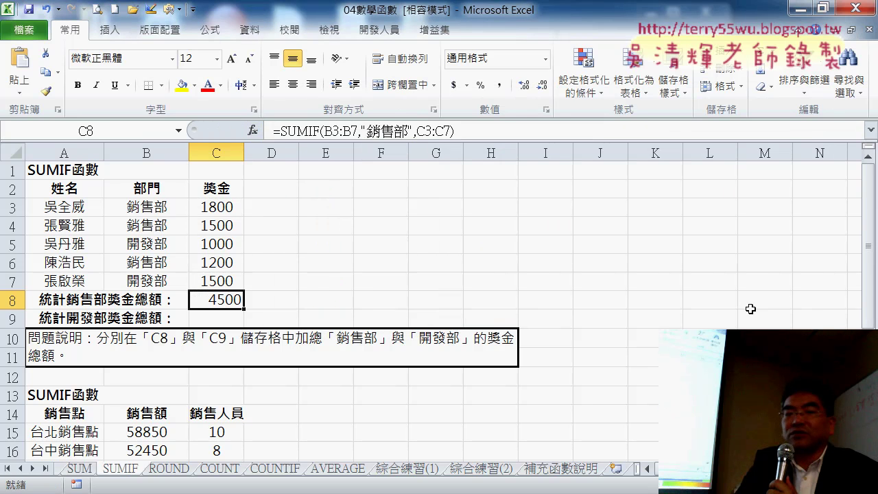
Point out 銷售部 with bonus 1800 and 開發部 with bonus 1000, then review C8's formula
left_click(147, 209)
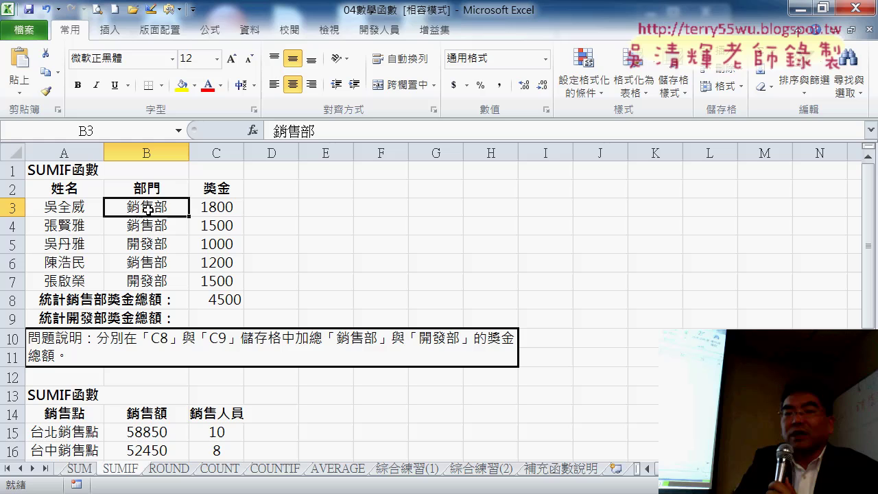
left_click(230, 208)
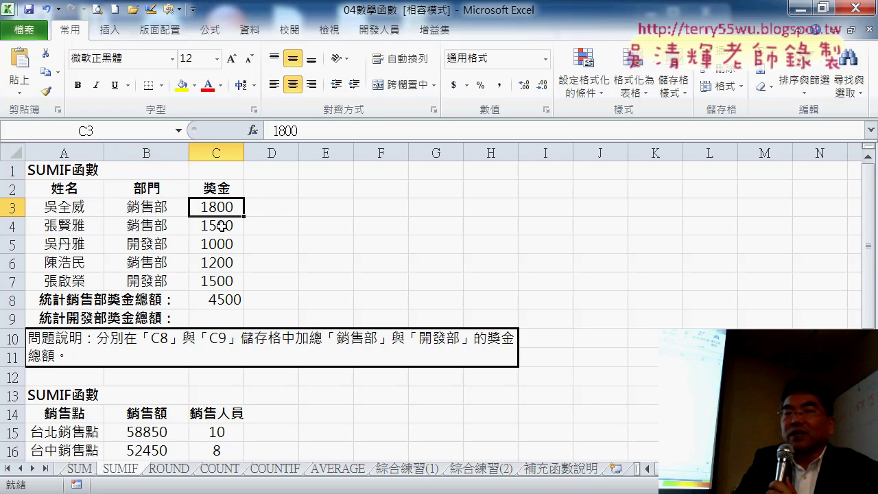
left_click(147, 245)
left_click(218, 245)
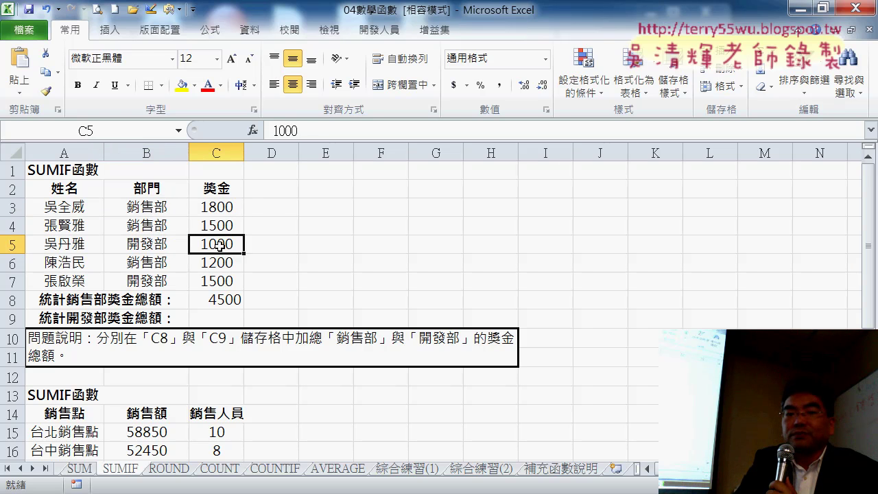
left_click(165, 245)
left_click(231, 300)
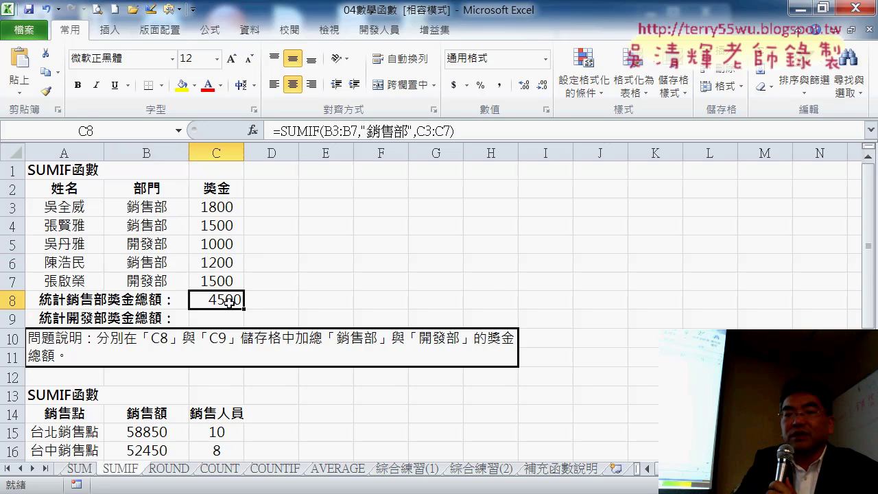
Copy C8's SUMIF formula text from the formula bar and select C9
triple_click(315, 132)
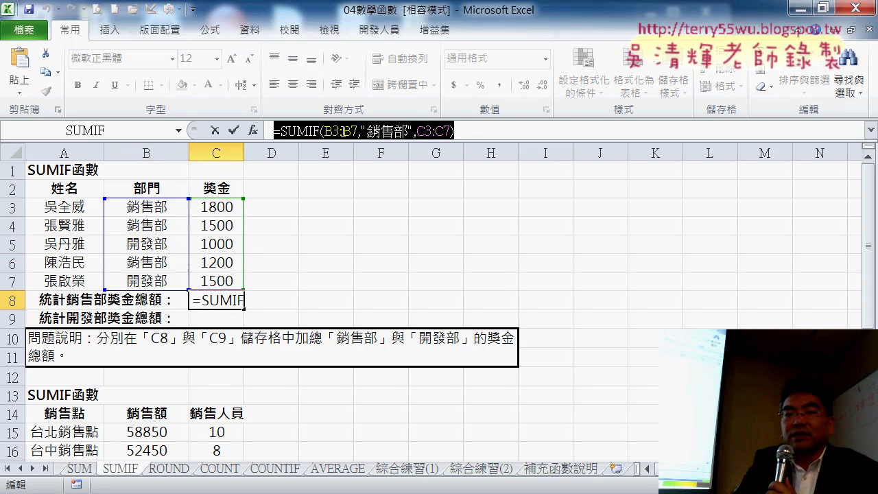
right_click(342, 132)
left_click(391, 171)
key("Escape")
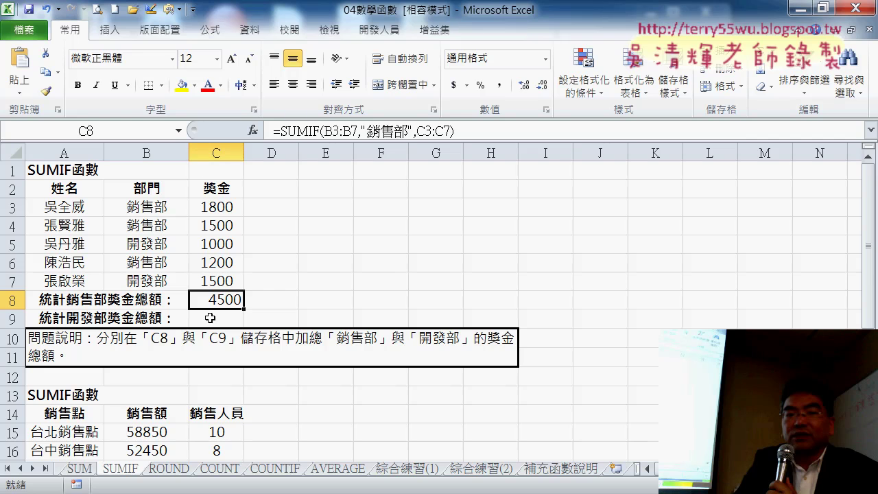
left_click(211, 319)
Paste the SUMIF formula into C9 with criteria changed to 開發部, giving 2500
right_click(291, 127)
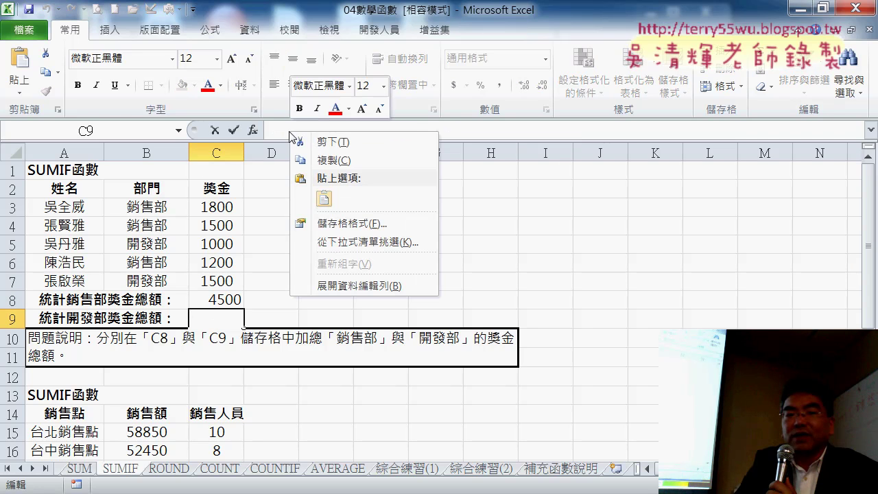
left_click(328, 200)
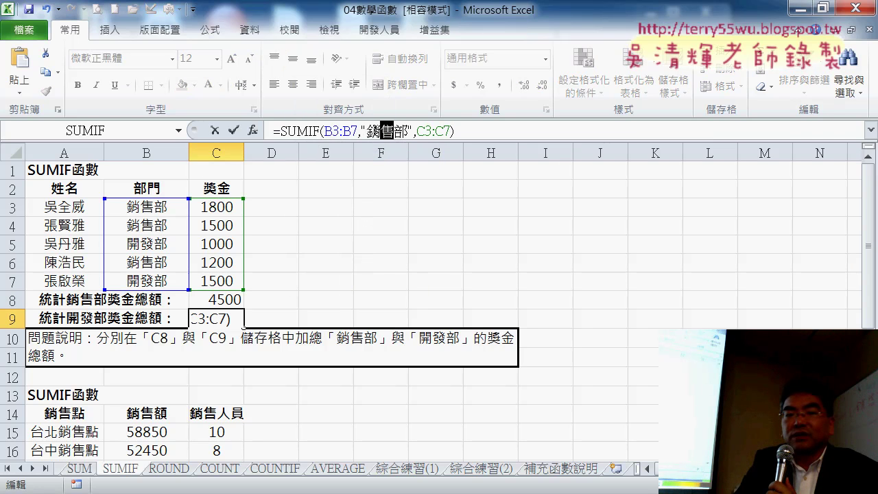
key("shift+Left")
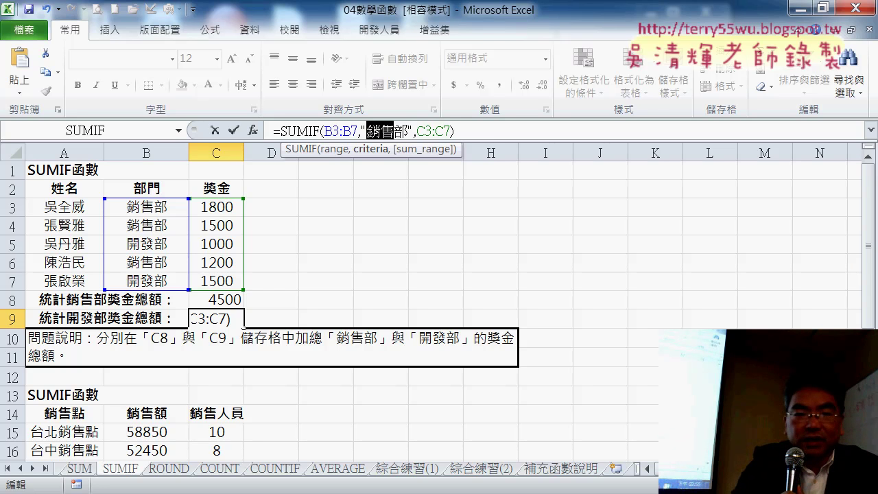
type("開")
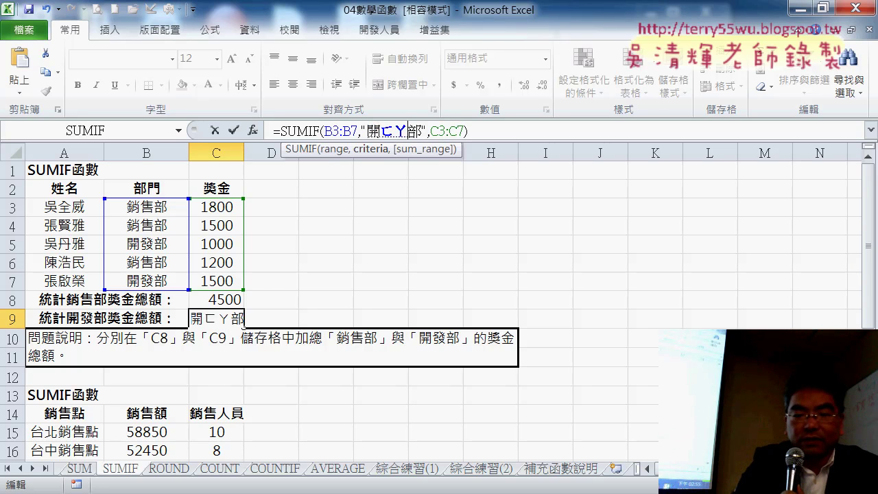
type("發")
key("Return")
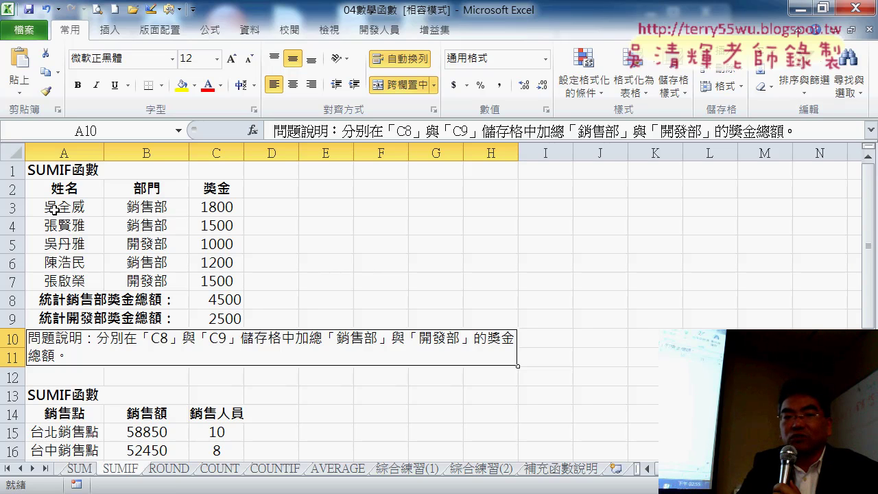
left_click(149, 205)
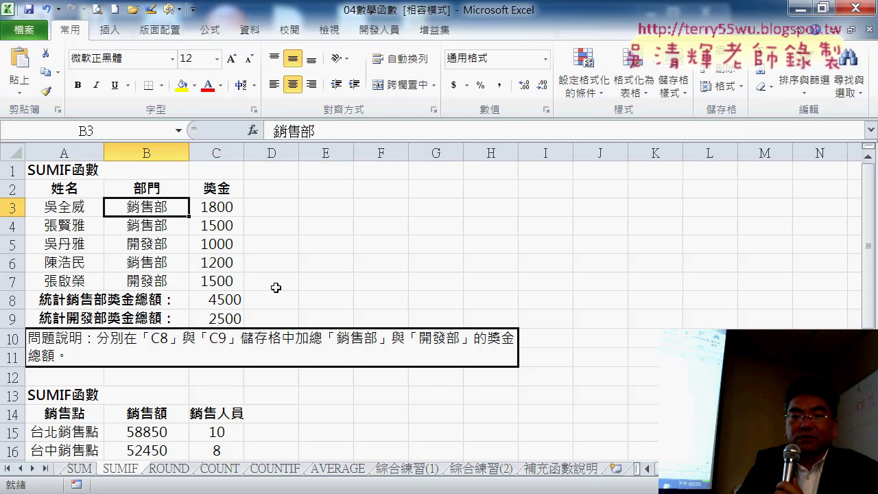
scroll(276, 288, "down", 3)
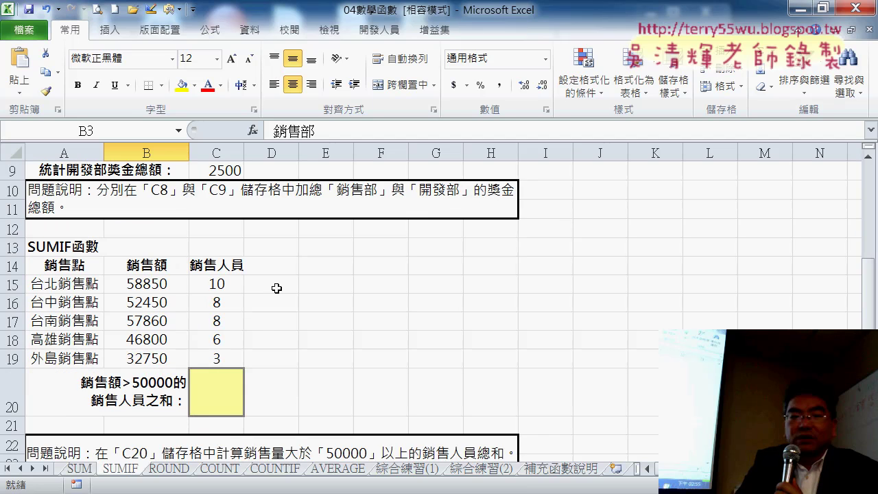
scroll(276, 288, "down", 1)
left_click_drag(147, 247, 163, 316)
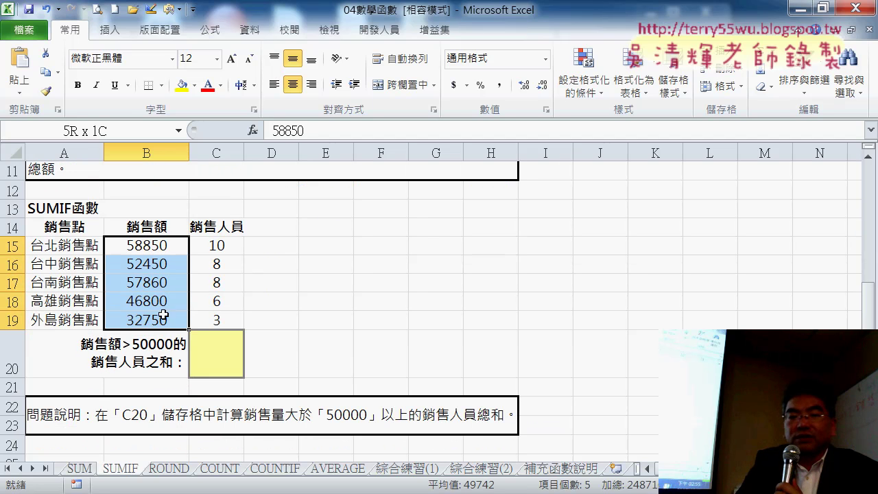
left_click(213, 365)
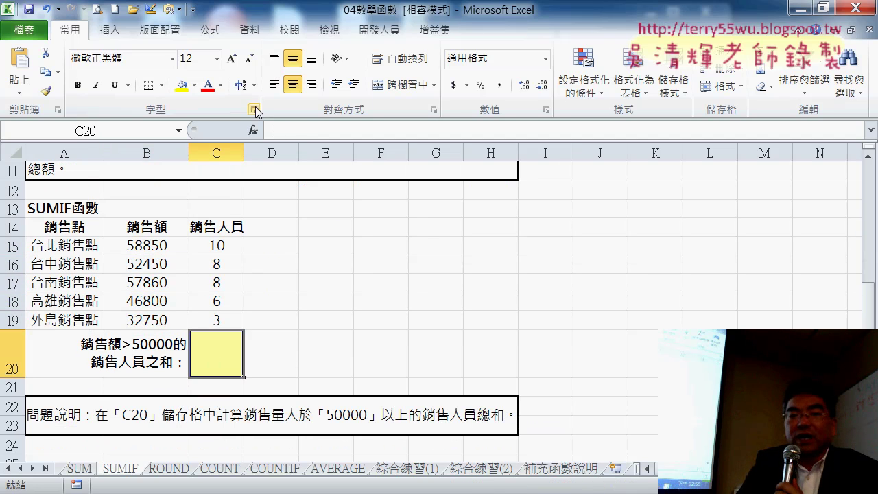
left_click_drag(155, 245, 156, 279)
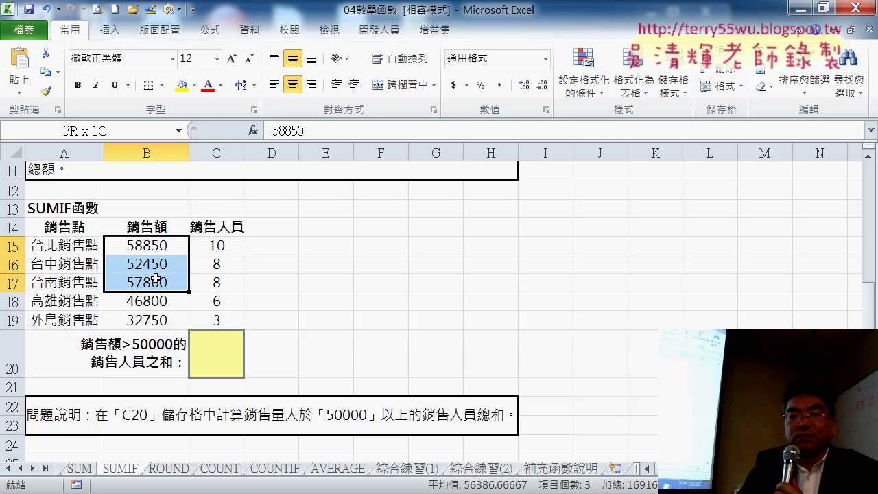
left_click_drag(223, 247, 224, 270)
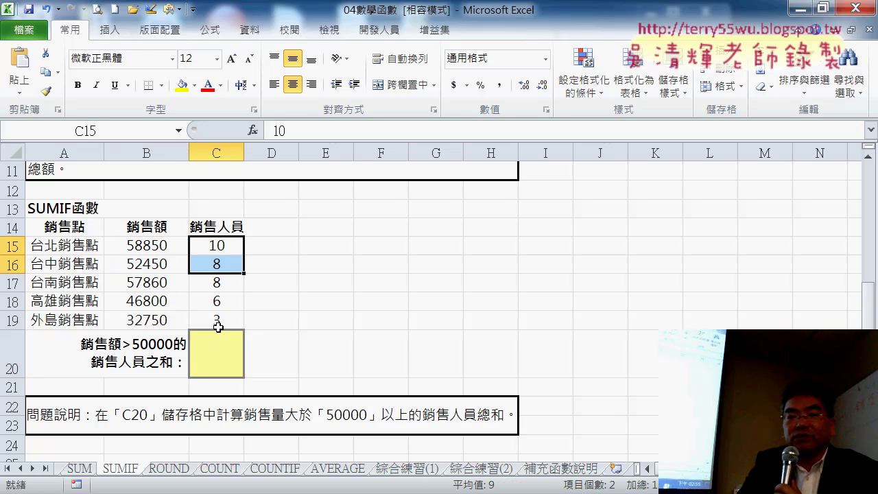
left_click(216, 348)
Insert SUMIF into C20 from recently used functions, with Range B15:B19
left_click(253, 130)
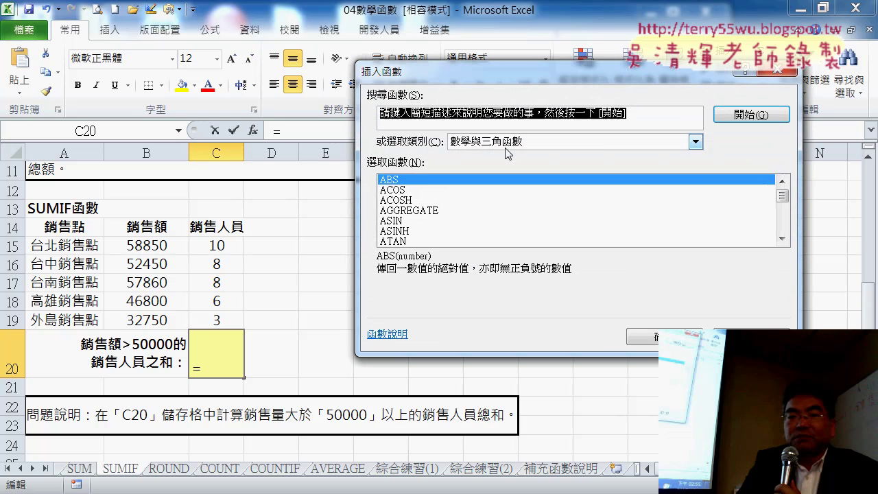
left_click(597, 146)
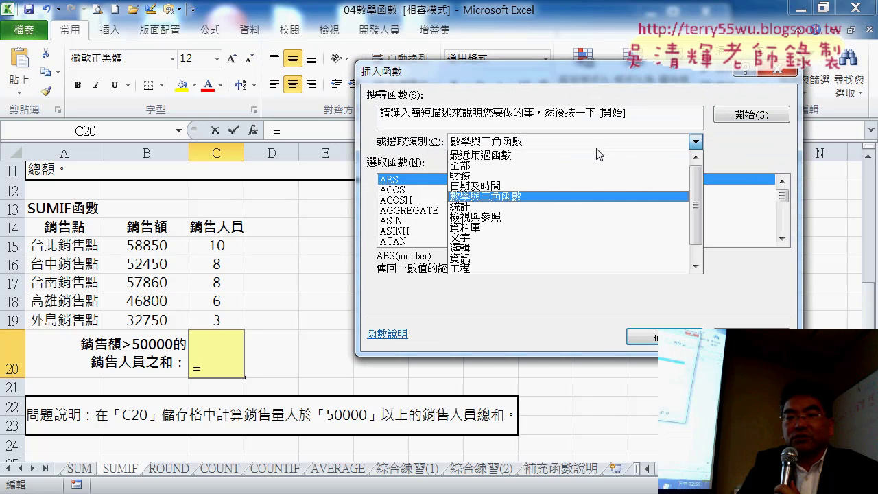
left_click(589, 158)
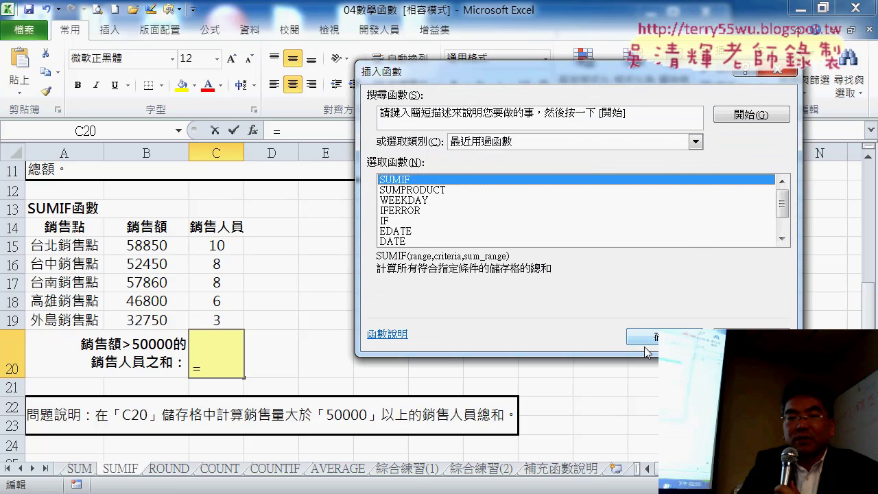
left_click(664, 335)
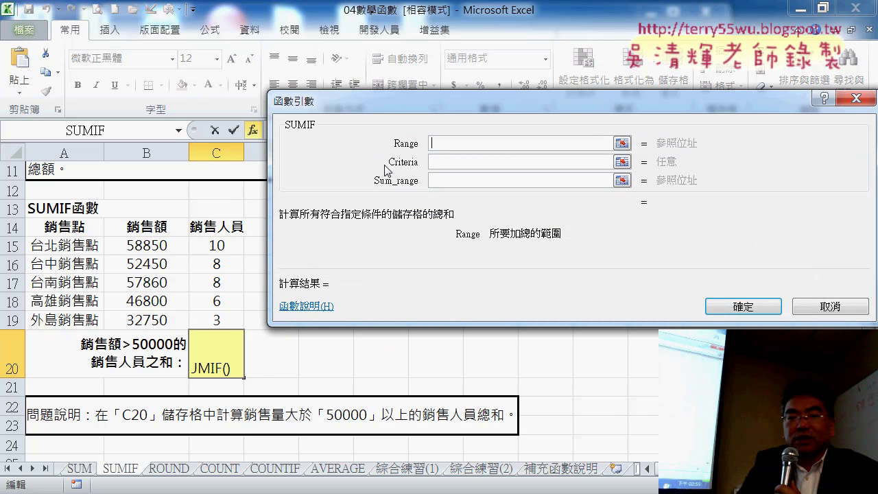
left_click_drag(150, 249, 148, 320)
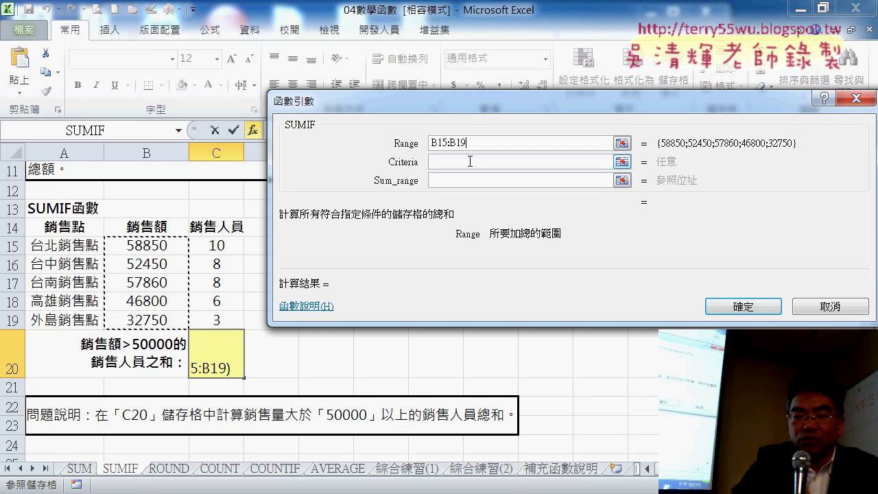
Set Criteria to >50000 and Sum_range to C15:C19, so C20 returns 26
left_click(473, 164)
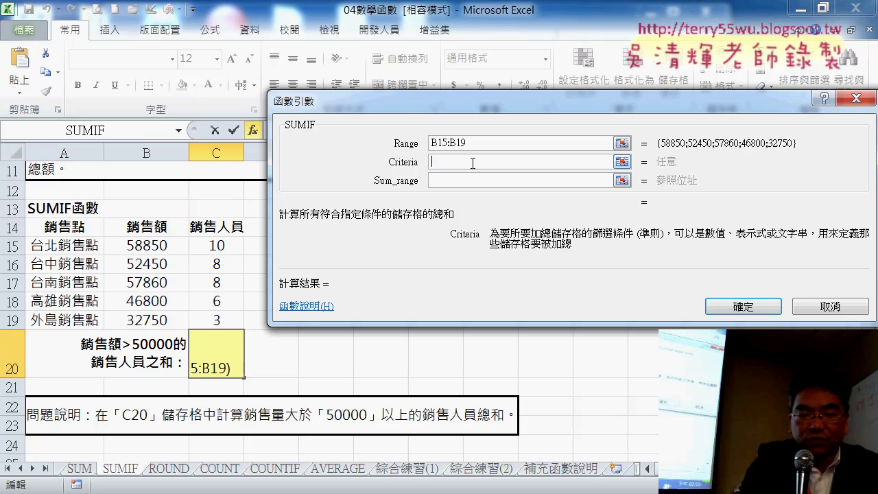
type(">5")
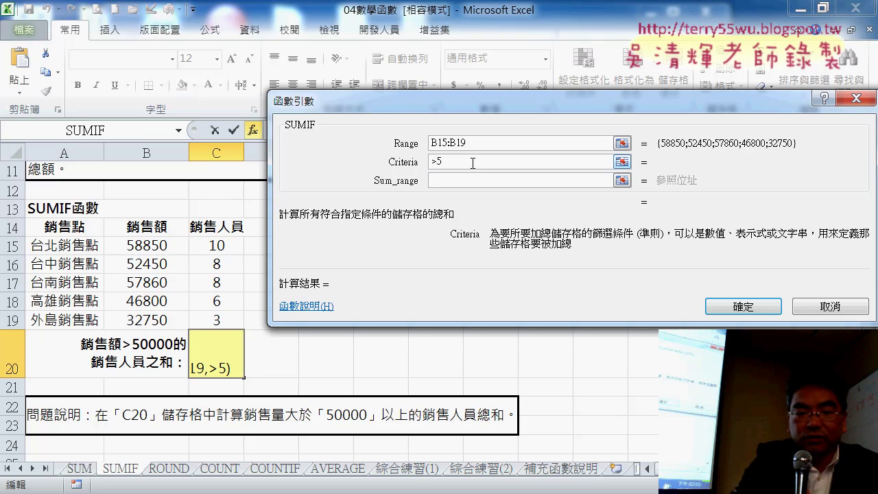
type("ㄤ")
key("BackSpace")
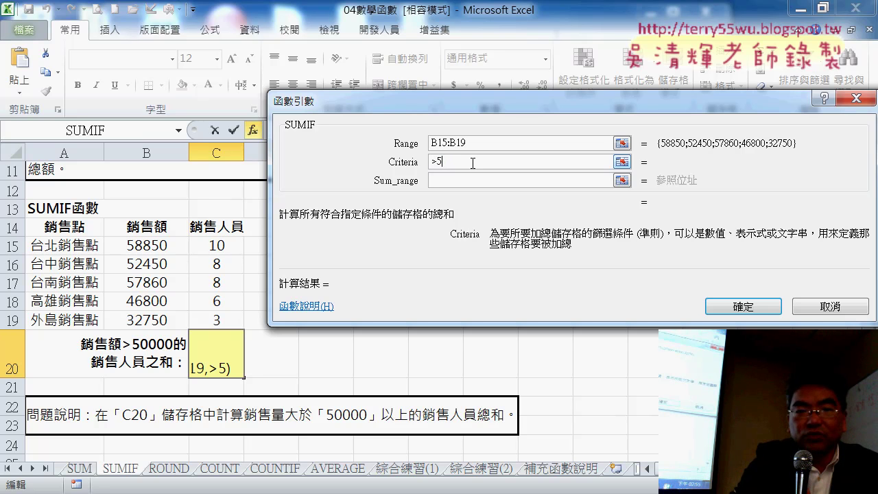
type("0000")
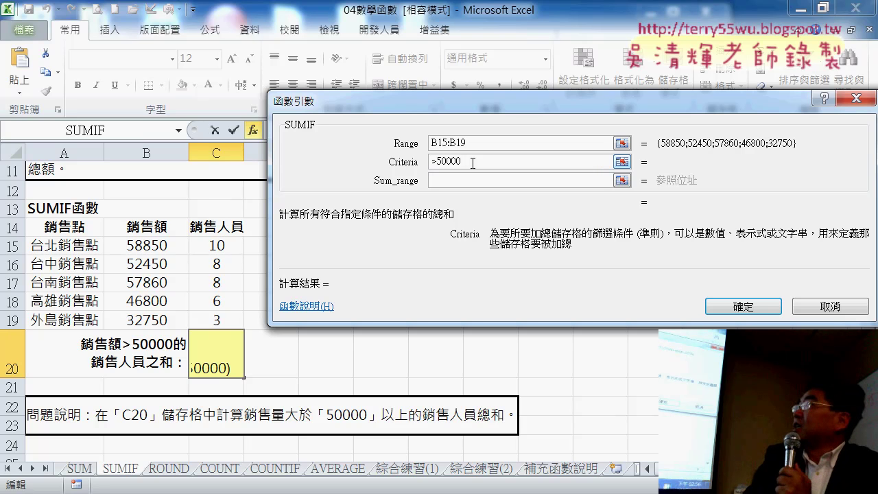
left_click(452, 180)
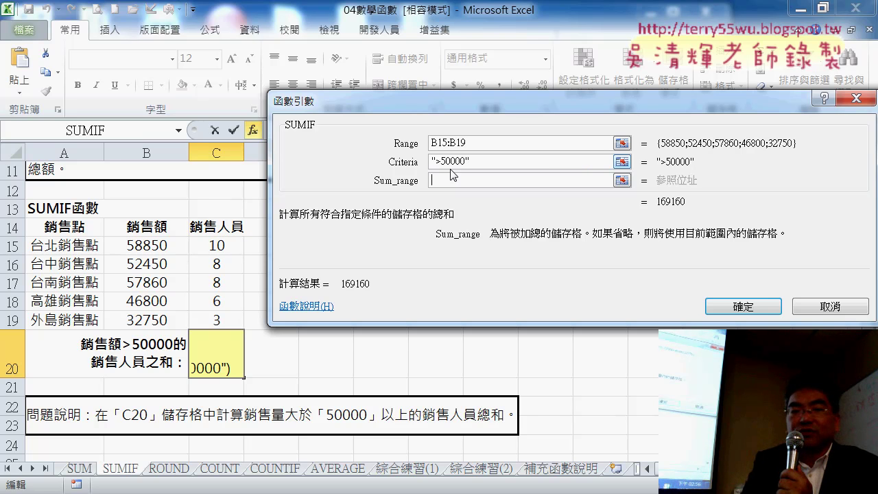
left_click_drag(231, 253, 244, 319)
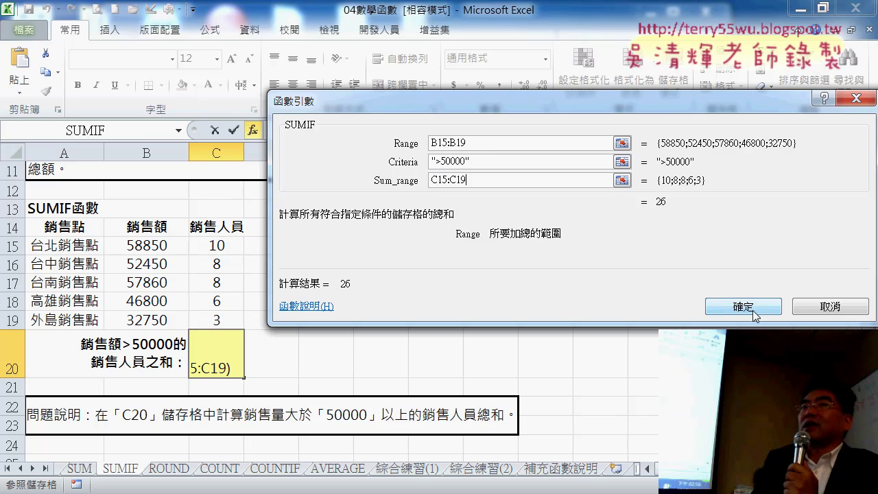
left_click(751, 308)
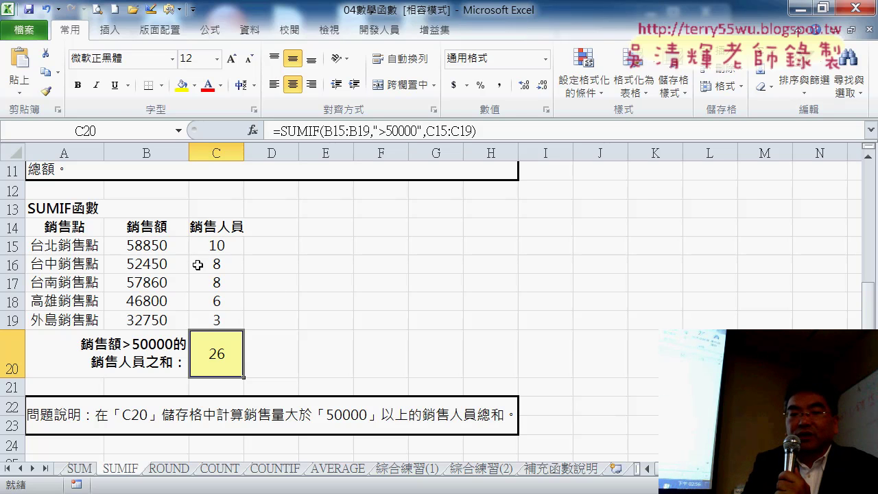
On sheet 綜合練習(2), move the instructions picture below the title and enlarge it to rows 3–18
left_click(495, 471)
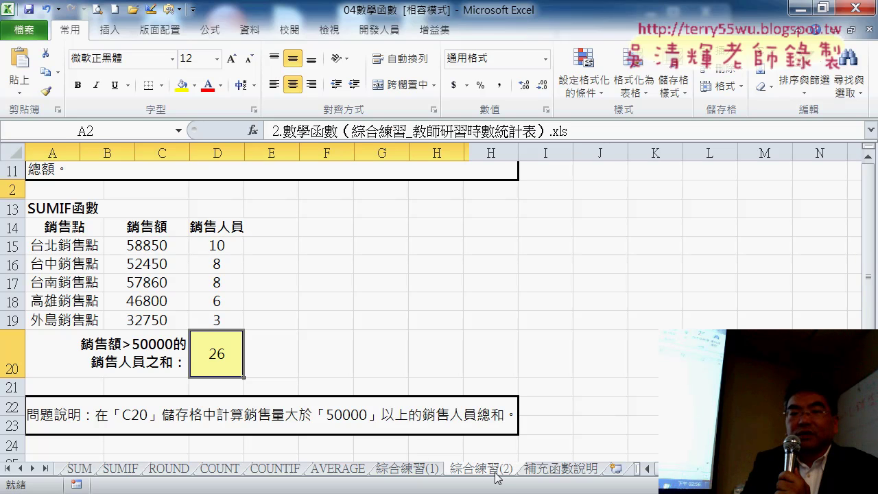
left_click_drag(371, 351, 370, 299)
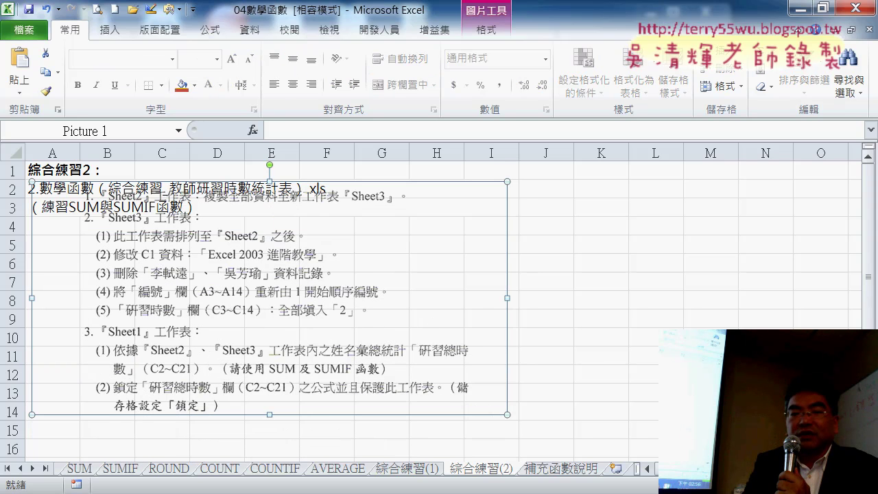
scroll(439, 302, "down", 1)
left_click_drag(327, 307, 334, 341)
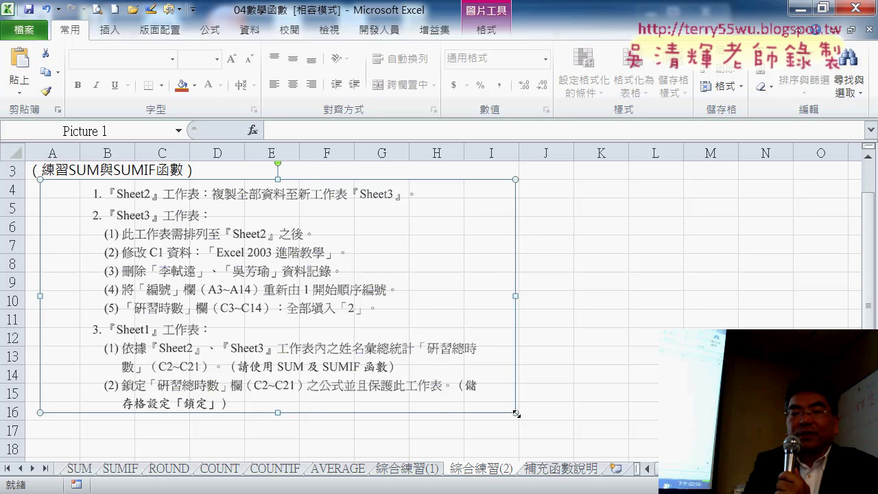
left_click_drag(566, 441, 579, 446)
left_click(652, 396)
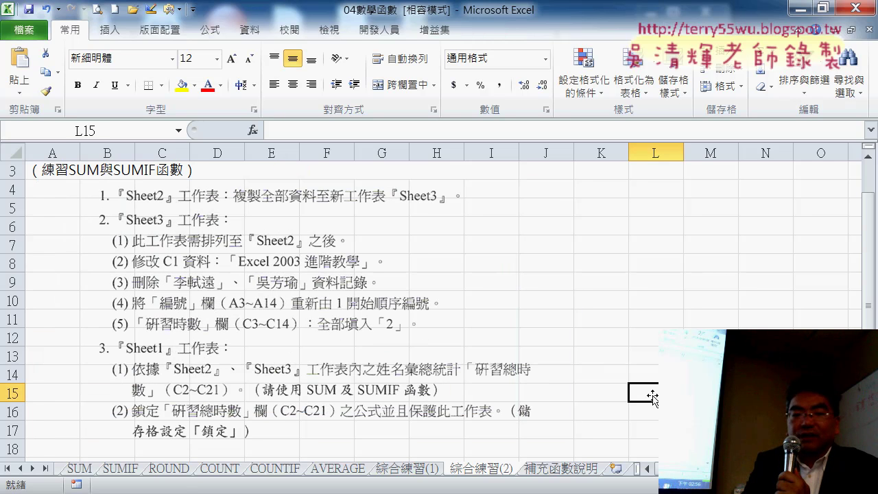
left_click(277, 285)
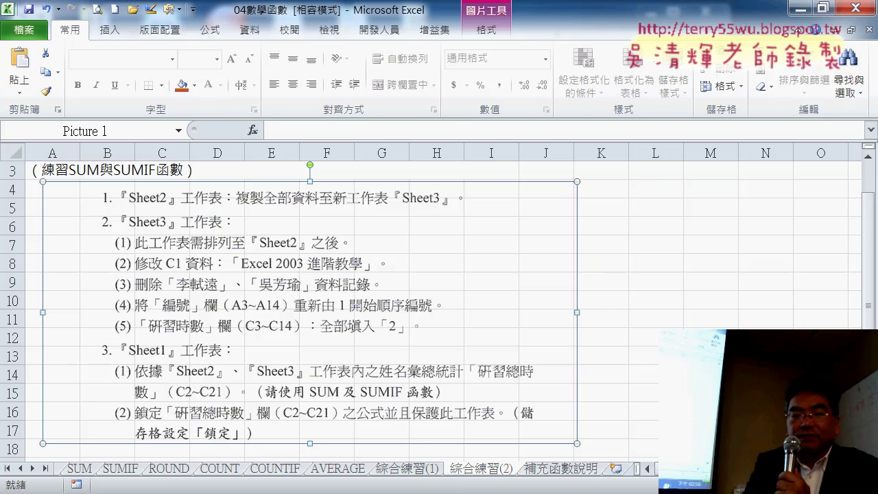
mouse_move(264, 493)
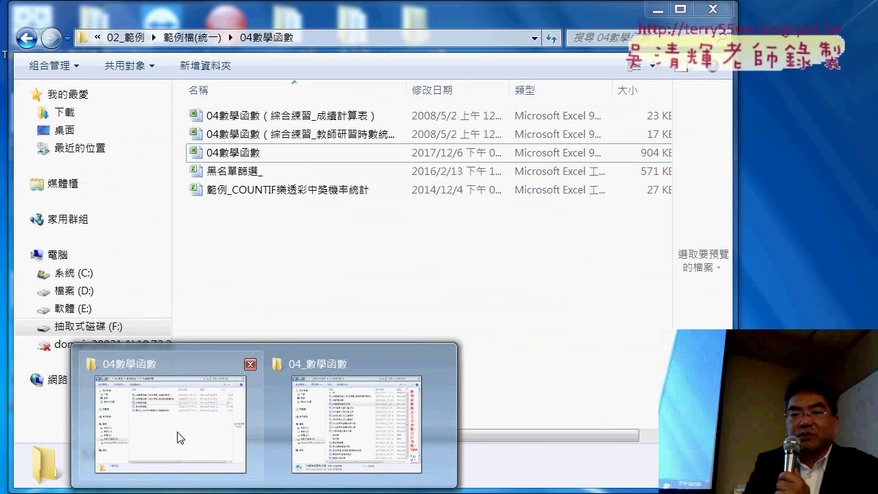
Widen the folder's Name column, select the 教師研習時數統計表 workbook, and return to Excel
left_click(177, 437)
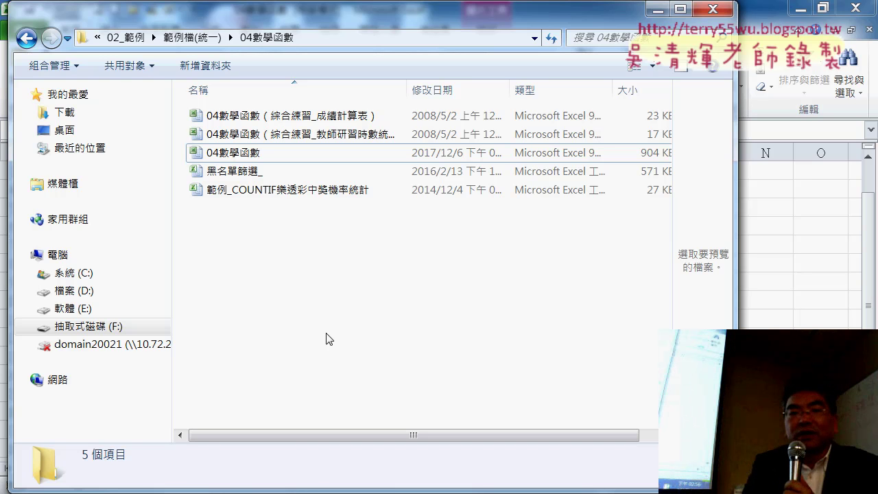
left_click_drag(411, 95, 482, 90)
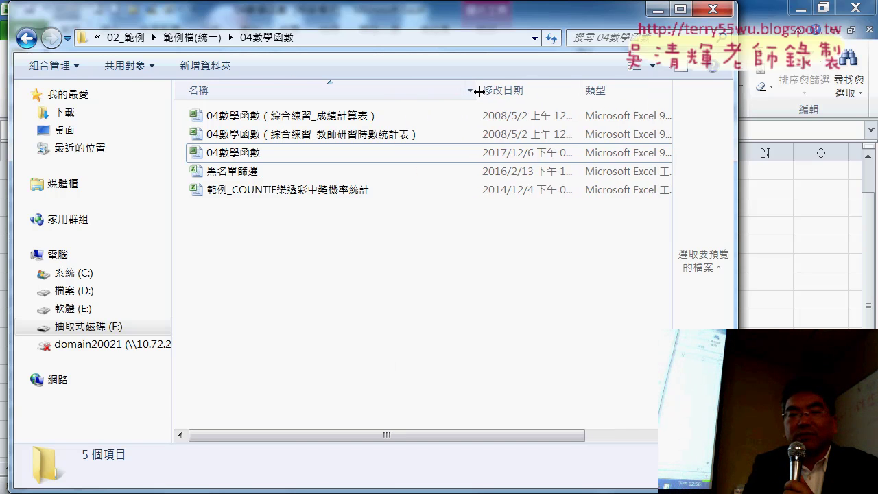
left_click(337, 139)
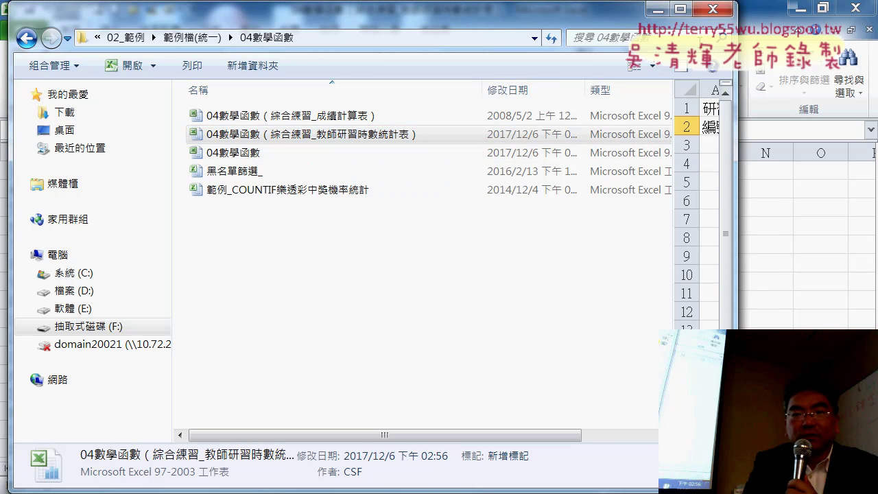
left_click(202, 488)
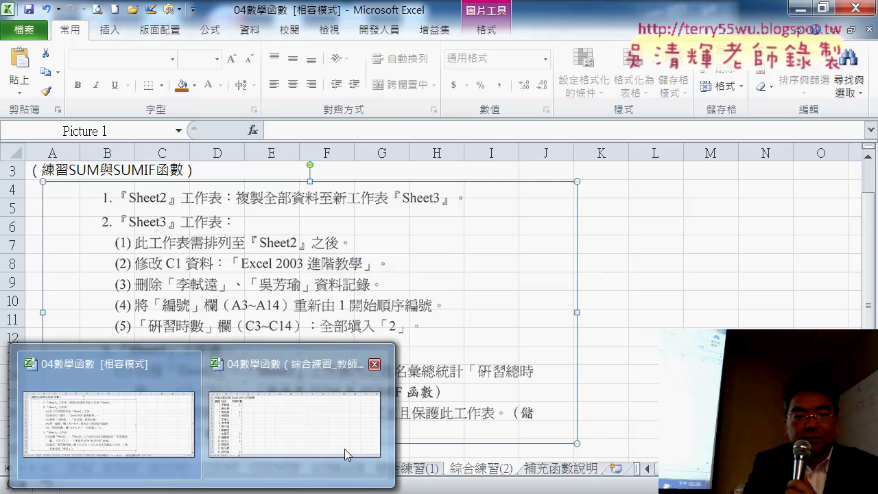
Compare Sheet1's teacher names in B2:B21 with Sheet2's hours table in the training-hours workbook
left_click(324, 436)
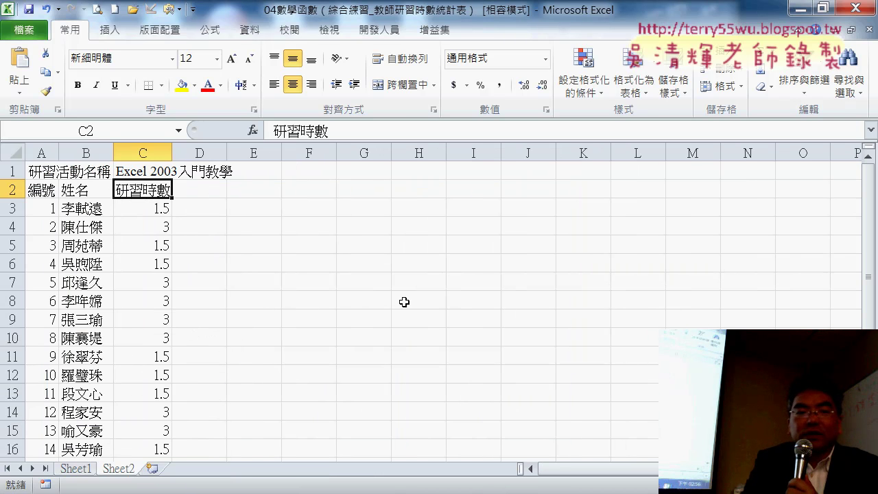
left_click(73, 469)
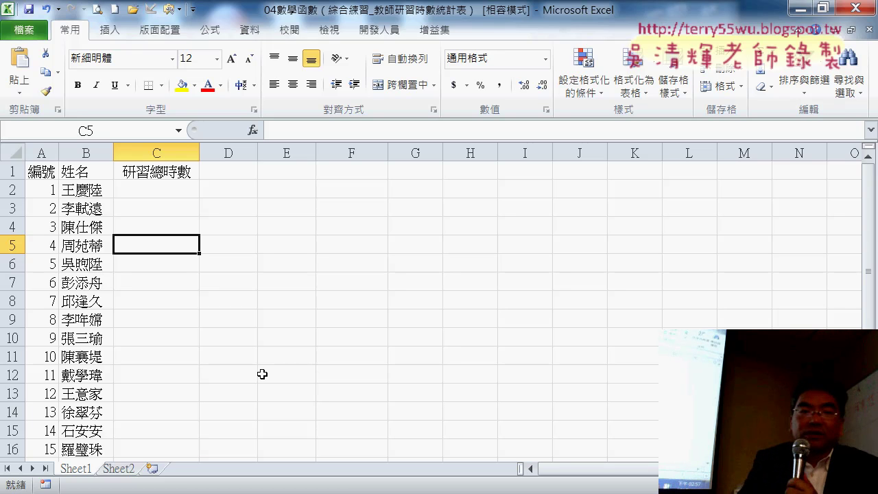
scroll(213, 399, "down", 2)
left_click_drag(105, 435, 86, 186)
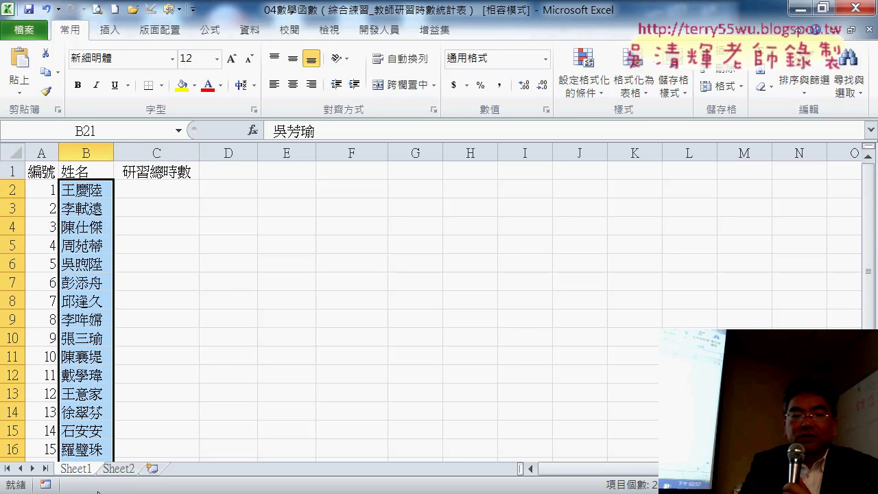
left_click(118, 469)
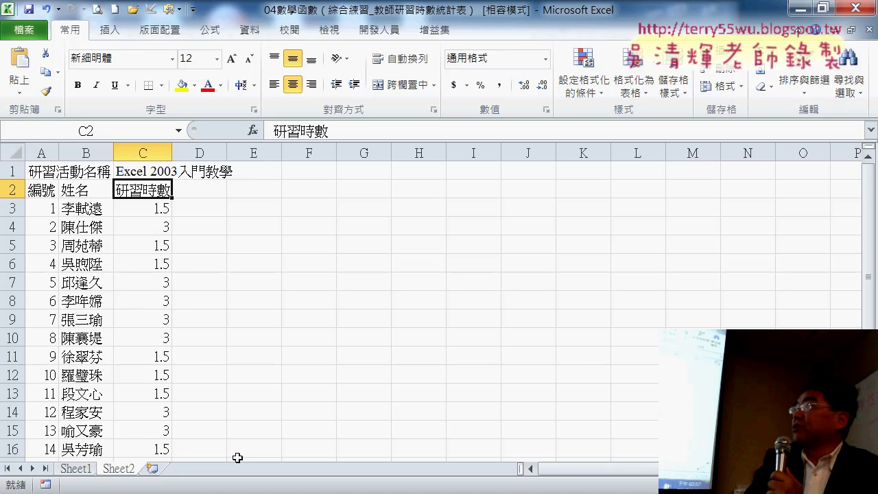
scroll(322, 275, "down", 1)
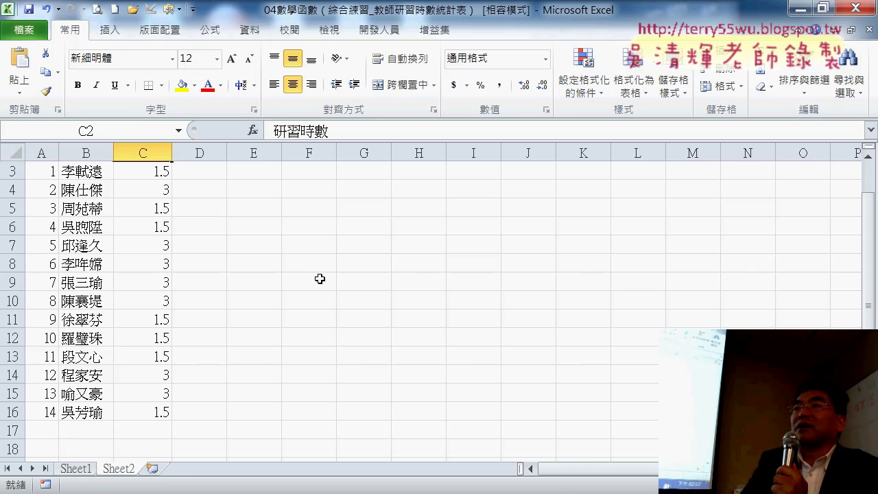
scroll(320, 279, "up", 1)
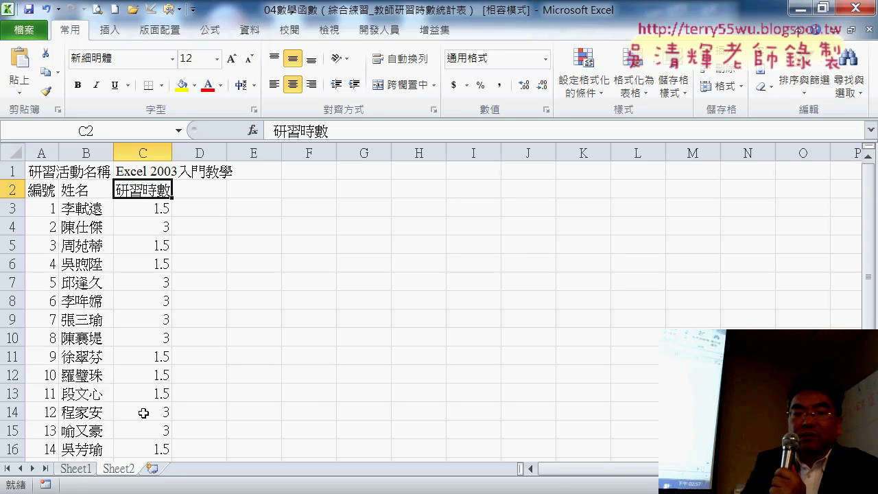
left_click(69, 475)
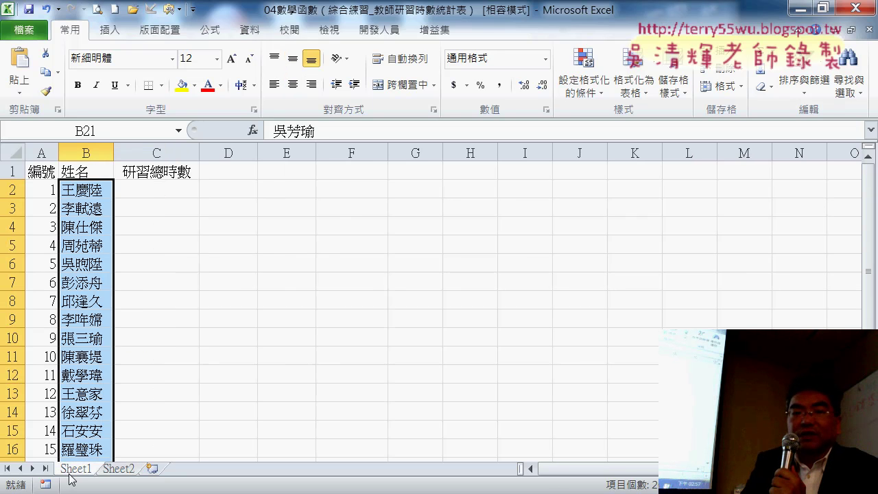
left_click(165, 188)
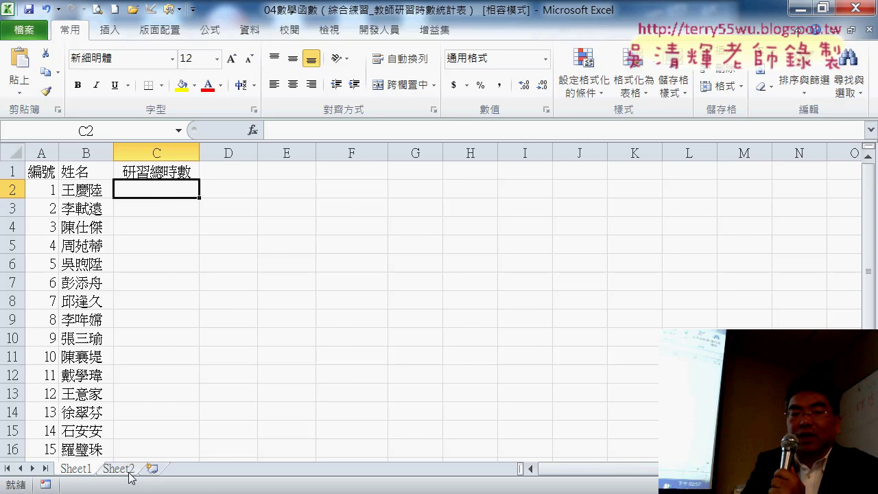
left_click(81, 472)
left_click(118, 469)
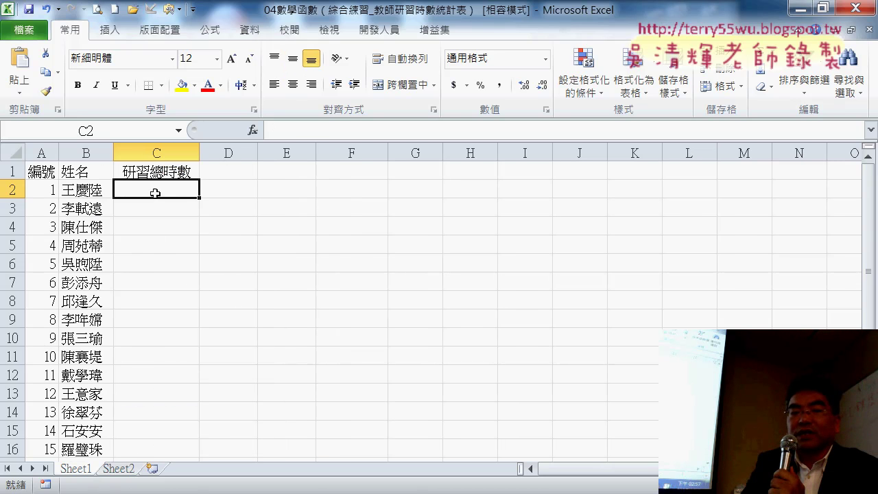
key("Left")
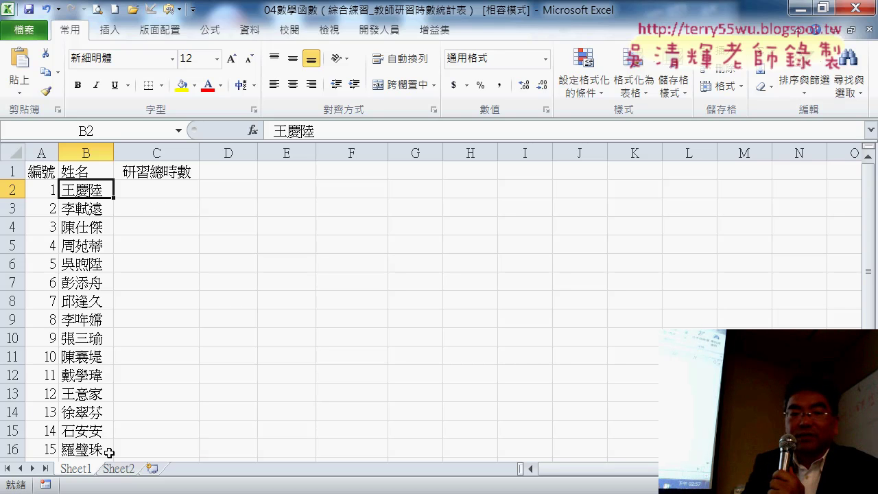
Enter 0 in Sheet1 cell C2 under 研習總時數
left_click(115, 474)
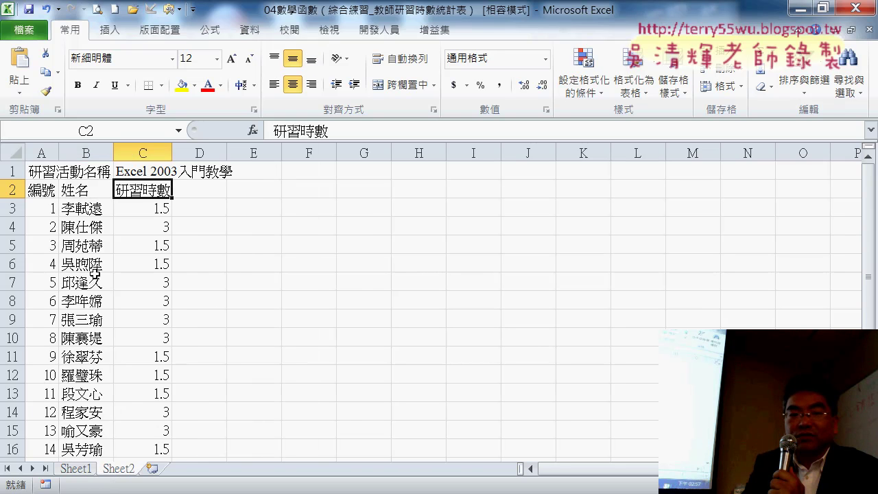
scroll(96, 275, "down", 1)
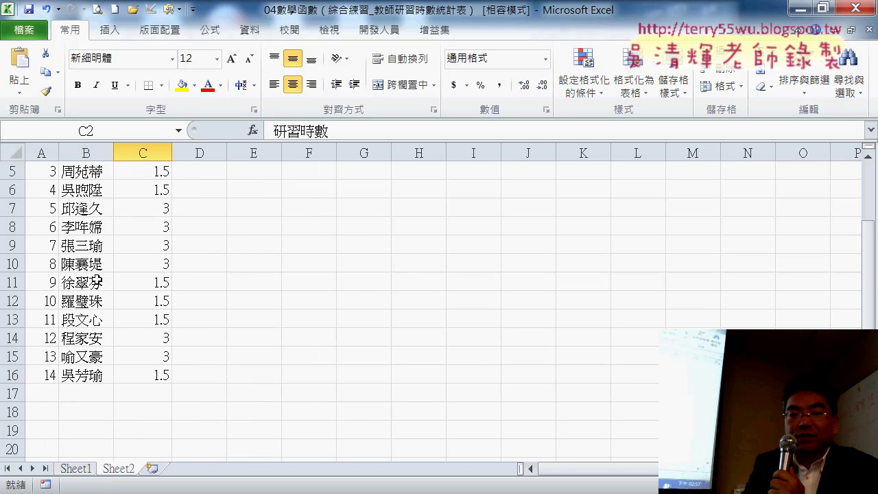
left_click(77, 470)
left_click(173, 189)
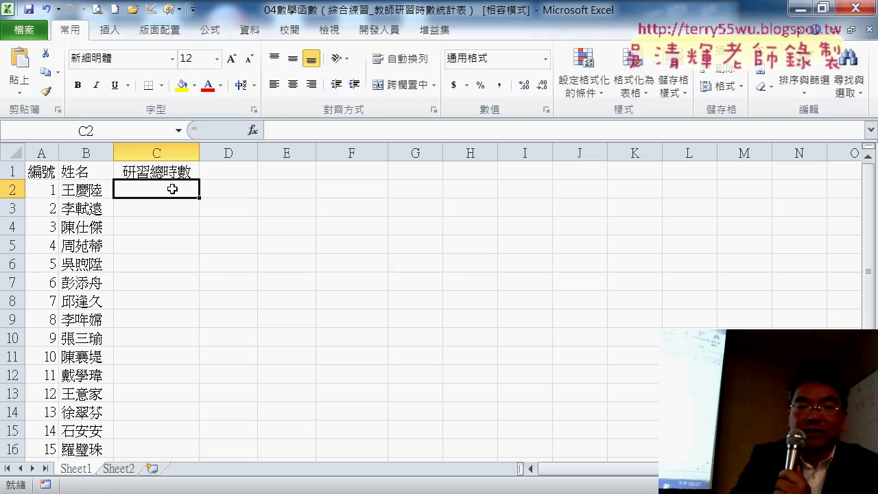
type("0")
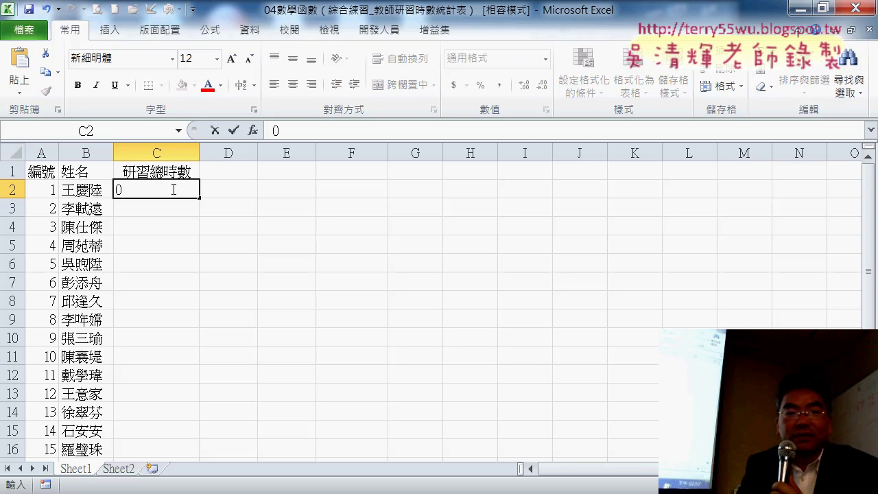
key("ctrl+Return")
left_click(99, 212)
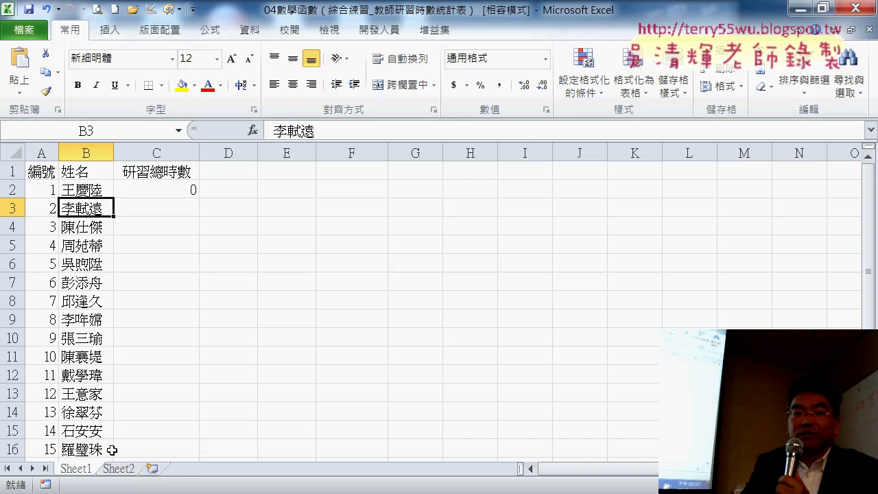
Review Sheet2's hours data and select the activity name Excel 2003入門教學 in C1
left_click(117, 469)
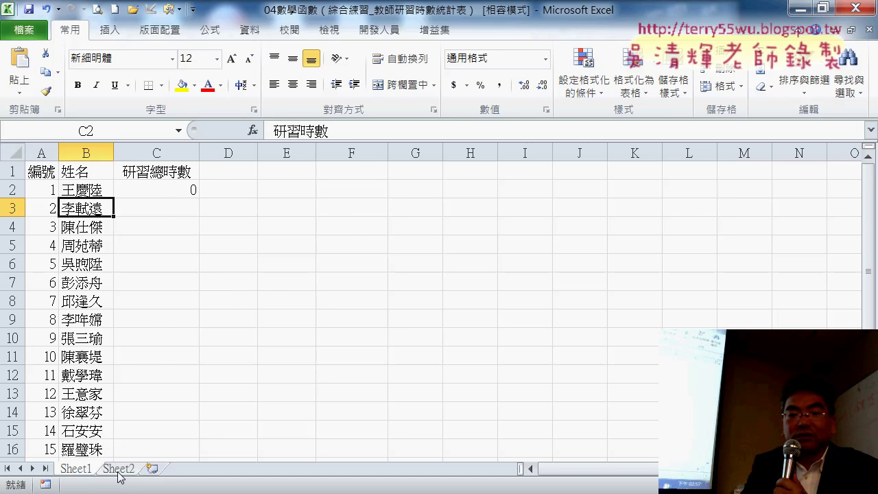
left_click(77, 468)
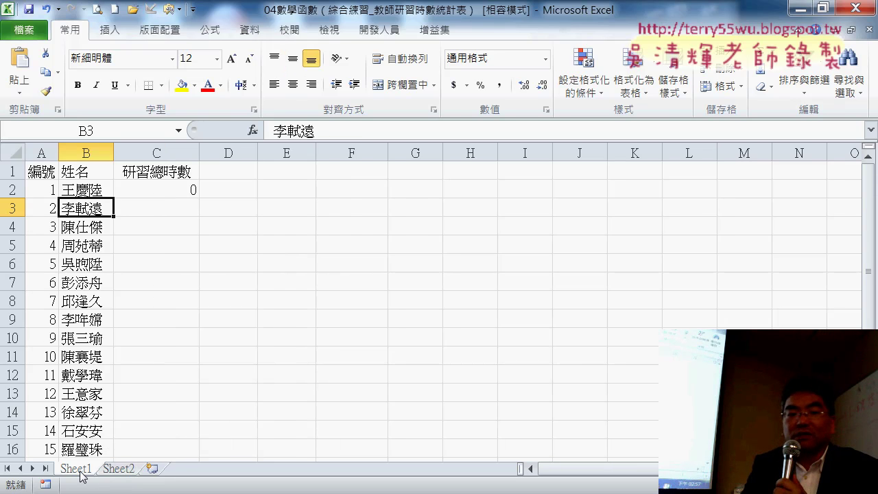
left_click(120, 469)
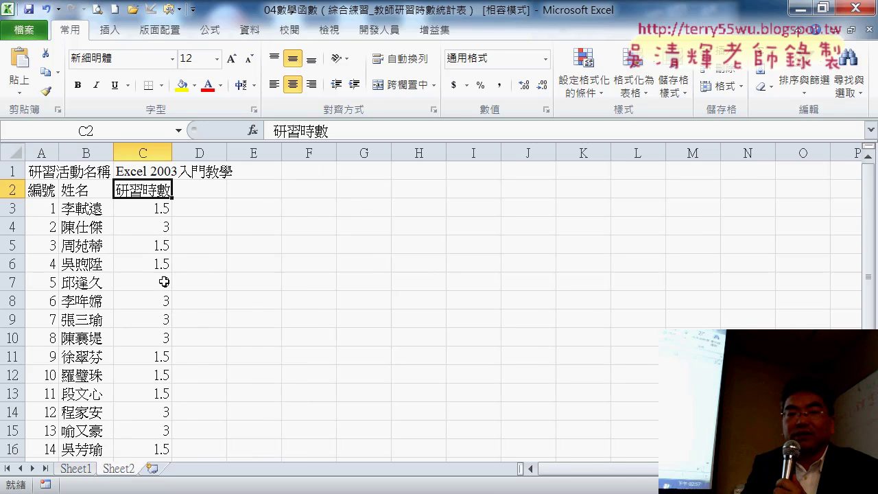
left_click_drag(161, 212, 148, 389)
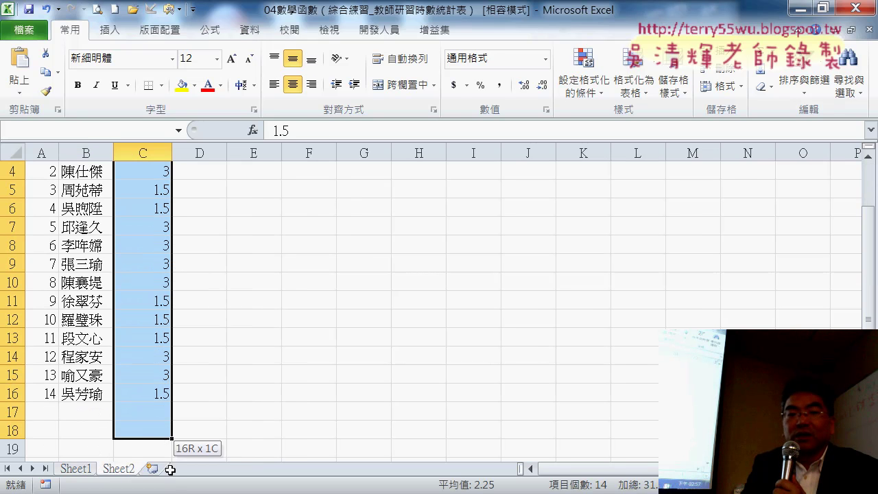
scroll(158, 389, "up", 1)
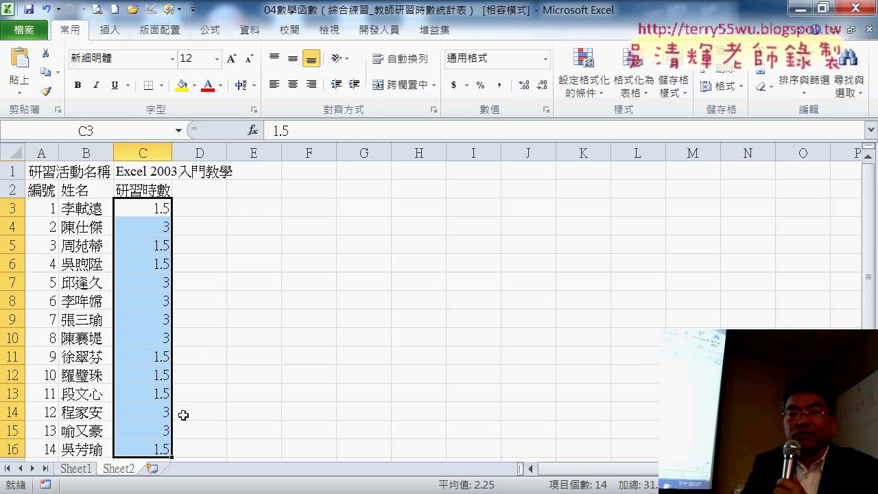
left_click(148, 171)
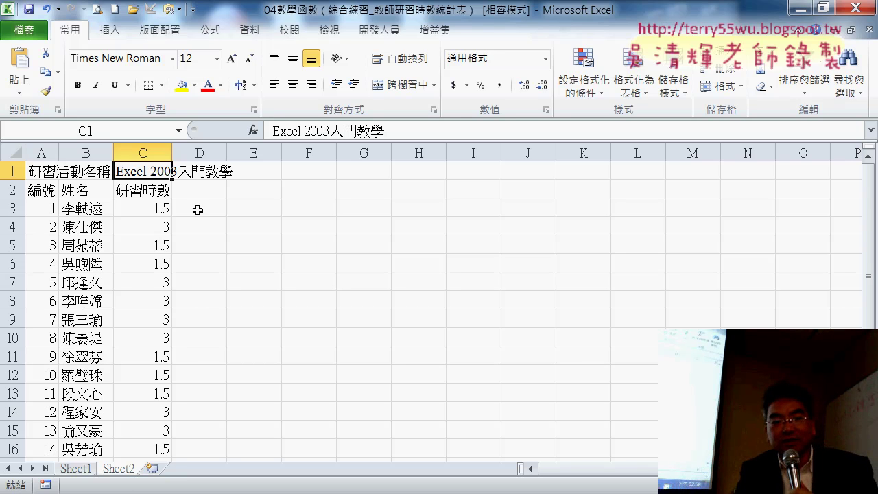
Copy Sheet2 to a new sheet placed after it and name it Sheet3
left_click_drag(131, 471, 198, 468)
double_click(184, 472)
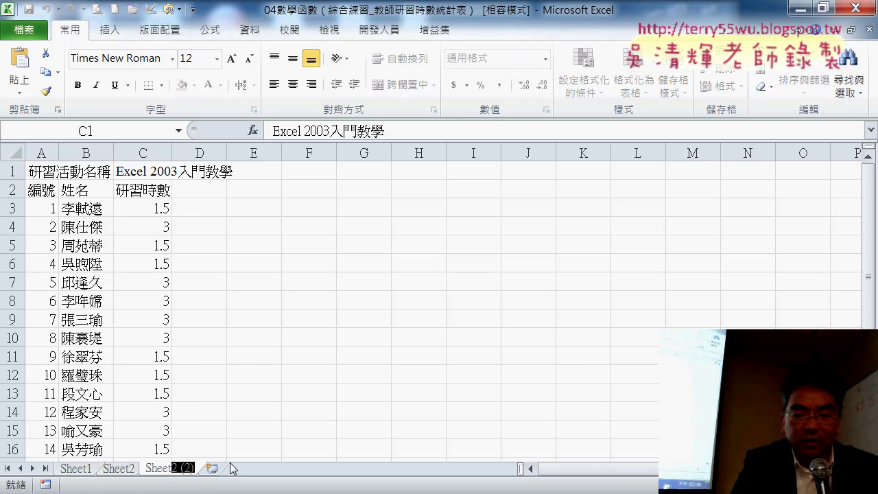
type("3")
key("Return")
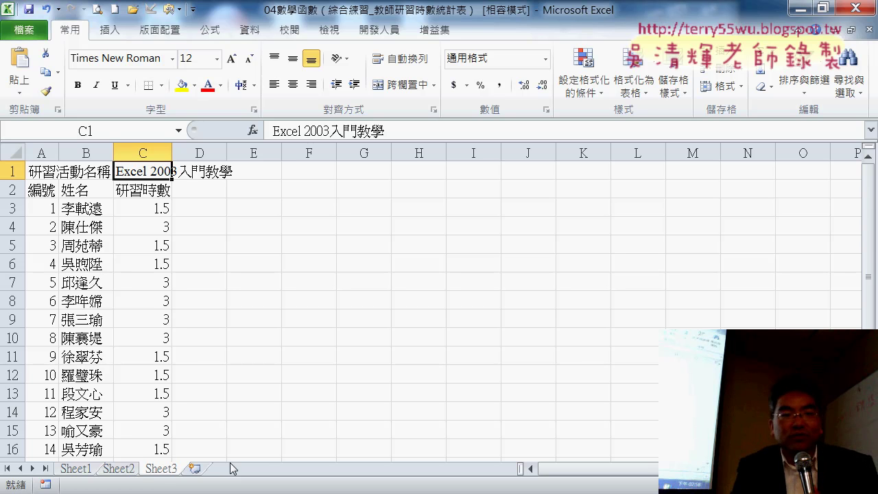
Change Sheet3's C1 activity name to Excel 2003進階教學
left_click_drag(343, 131, 357, 131)
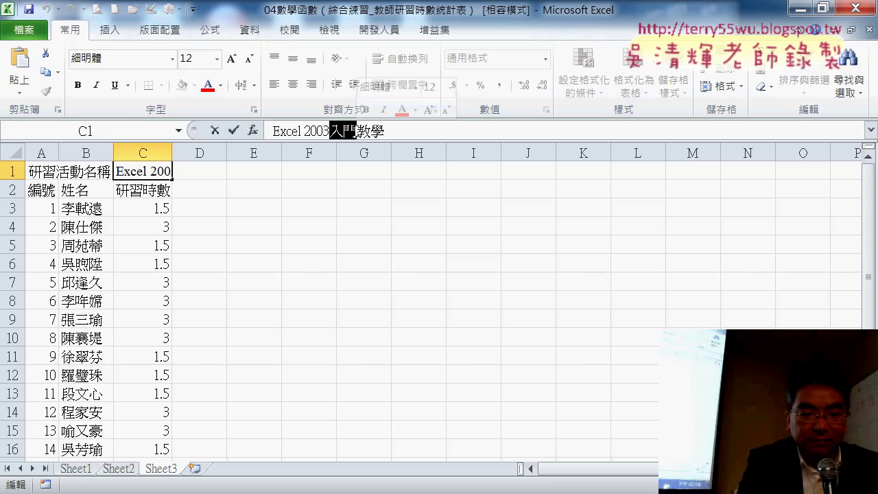
key("r")
key("u")
key("p")
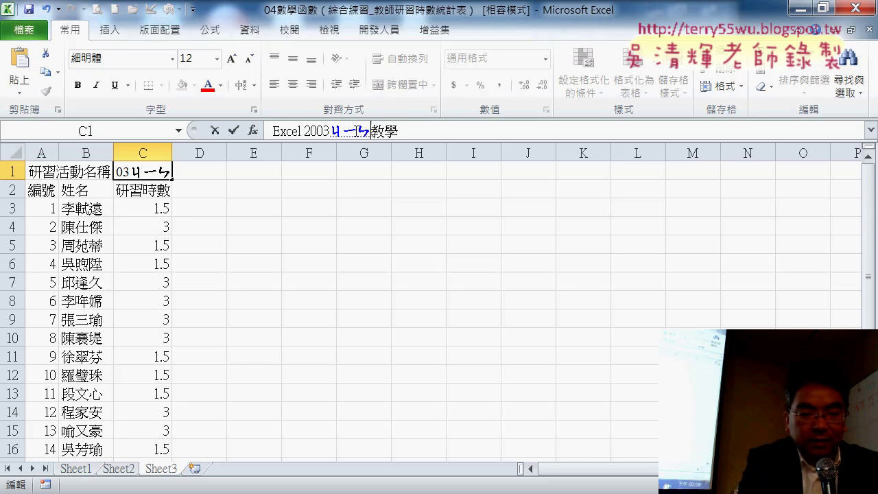
key("4")
key("r")
key("u")
key("space")
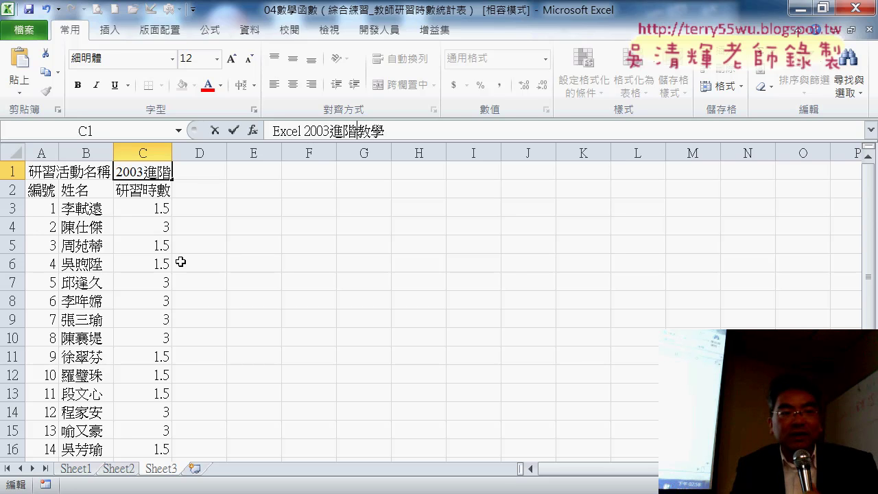
left_click(14, 209)
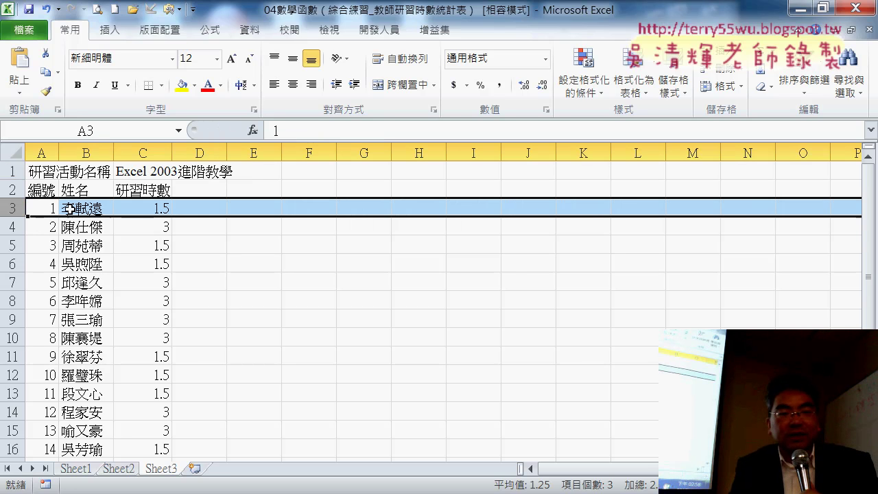
Delete teacher rows 3 and 16 from the Sheet3 table
scroll(90, 288, "down", 1)
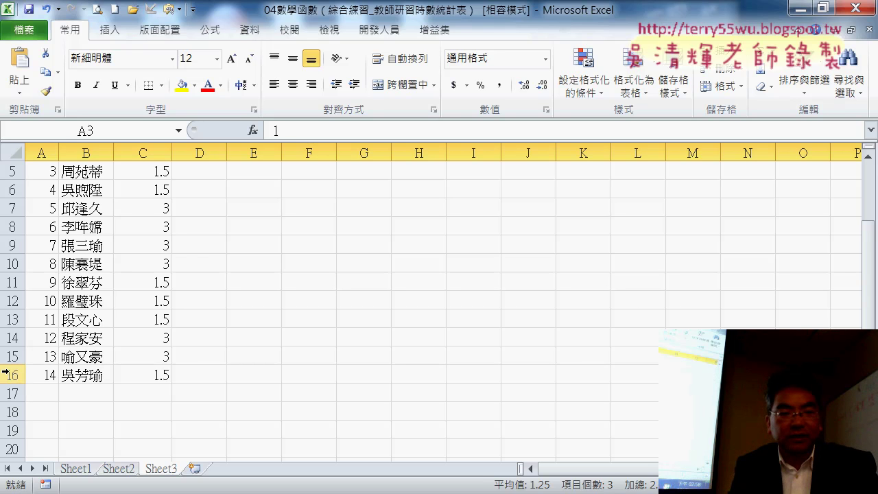
left_click(3, 374, "ctrl")
scroll(195, 384, "up", 1)
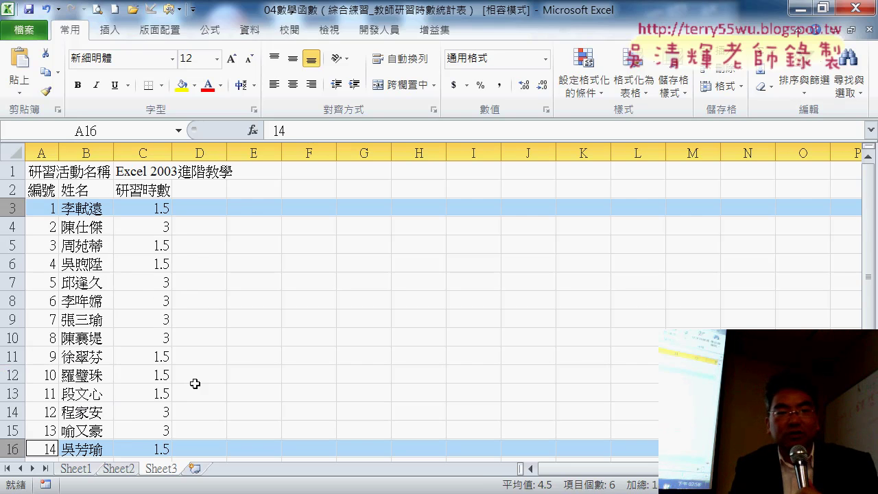
right_click(225, 208)
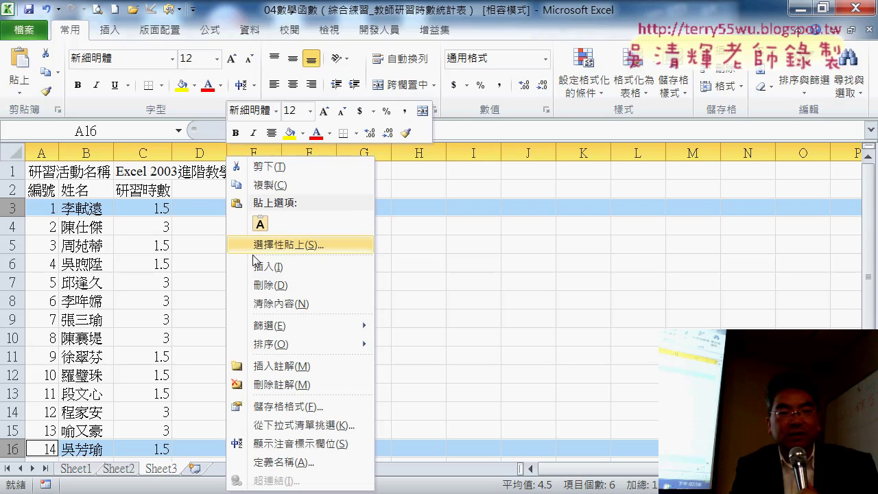
left_click(267, 293)
Renumber the teachers 1 to 12 down A3:A14
left_click_drag(46, 206, 41, 405)
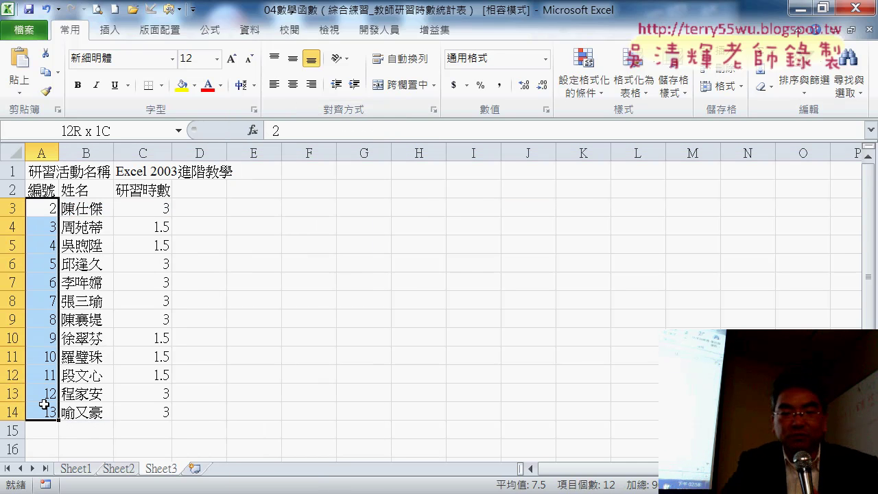
key("Delete")
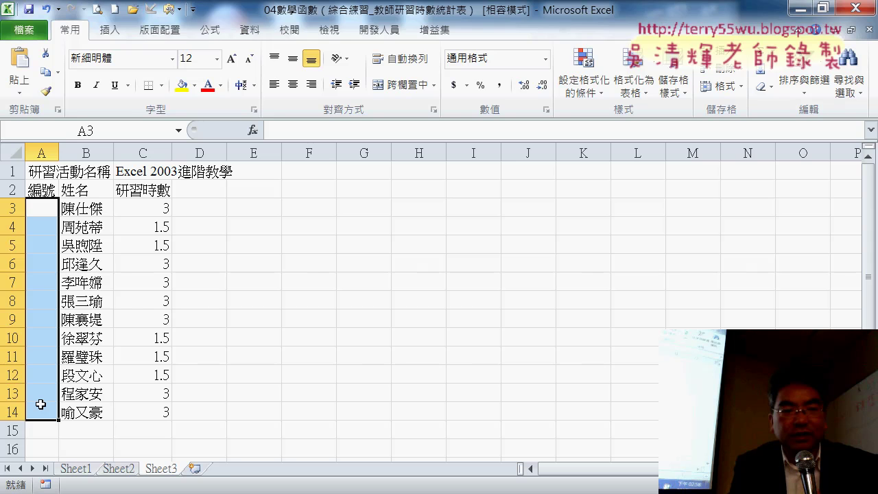
left_click(34, 205)
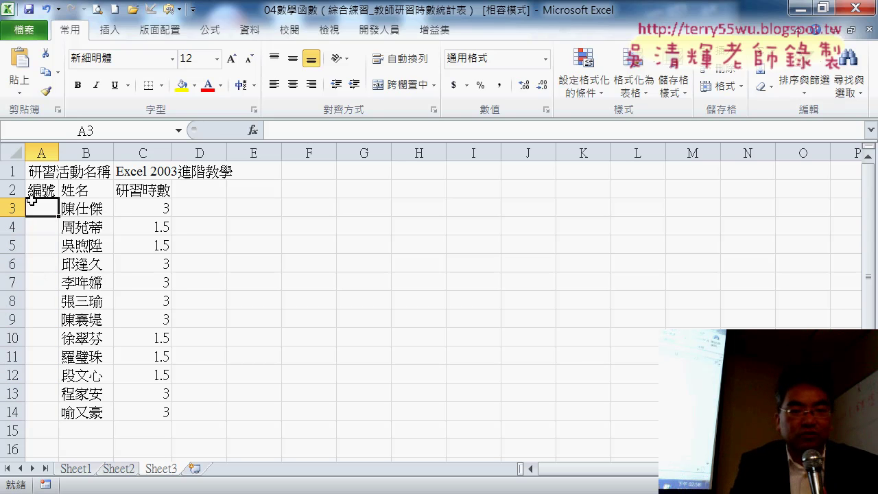
type("1")
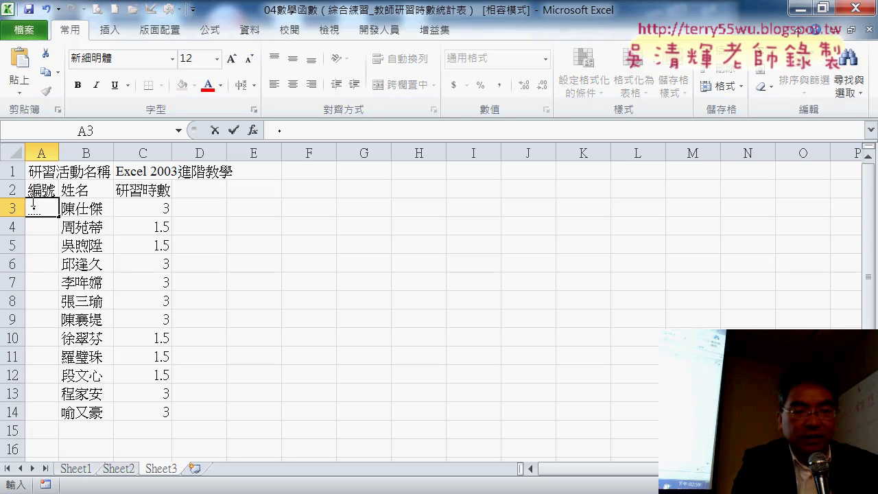
key("Return")
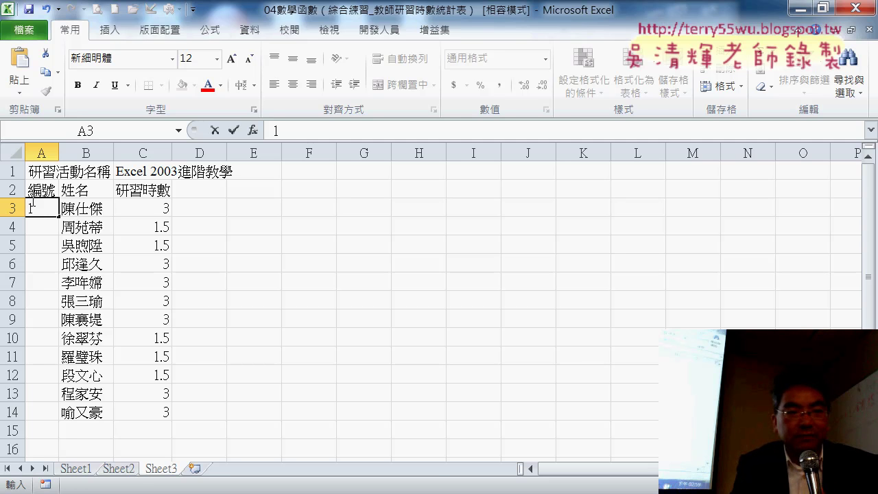
left_click_drag(58, 216, 60, 419)
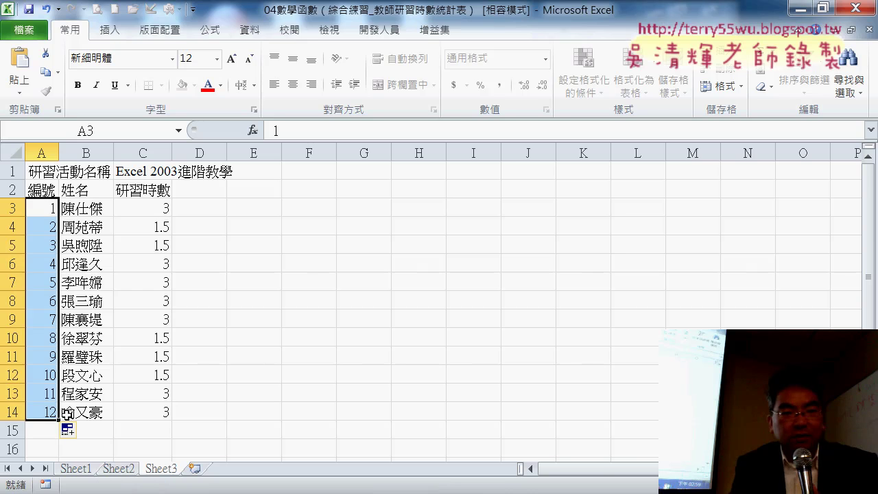
Replace the old hours in C3:C14 with 2 for every teacher, comparing against Sheet2
left_click_drag(154, 205, 173, 415)
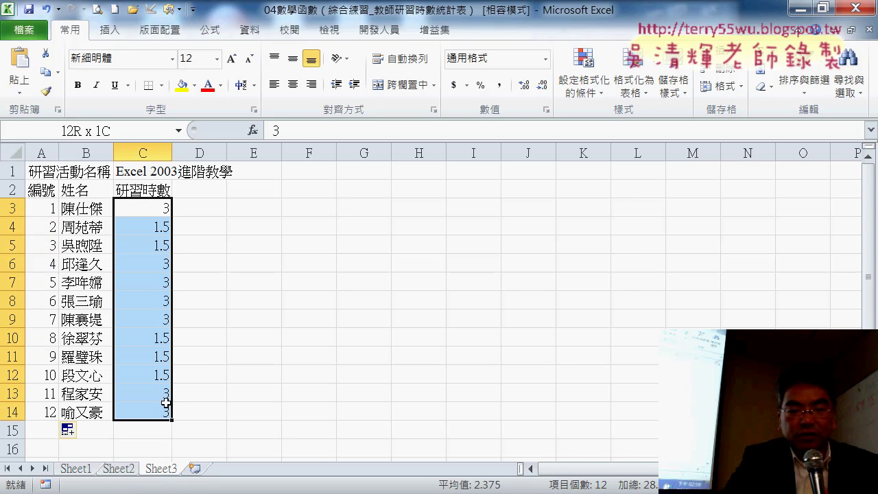
key("Delete")
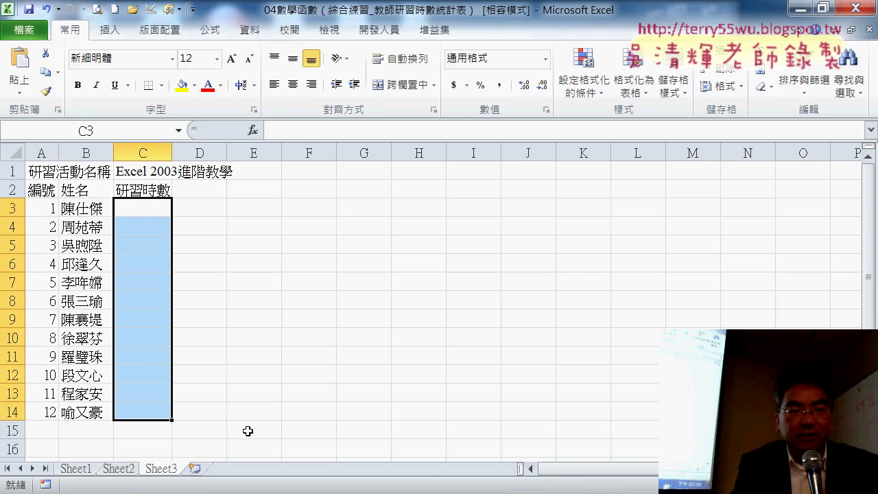
double_click(164, 205)
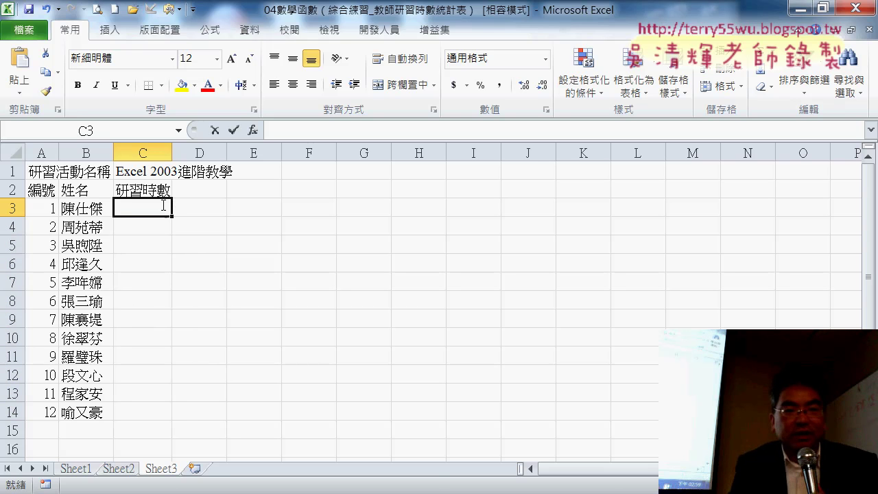
type("2")
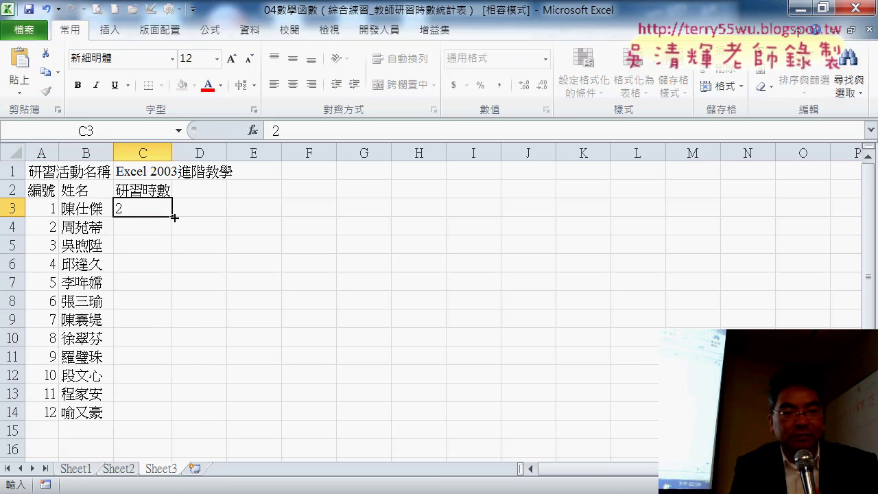
left_click_drag(175, 217, 174, 412)
left_click(325, 369)
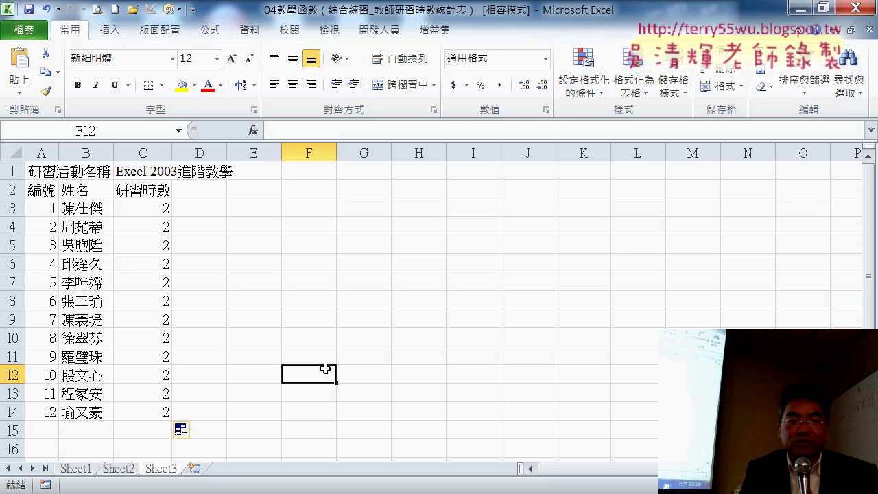
left_click(110, 469)
left_click(164, 469)
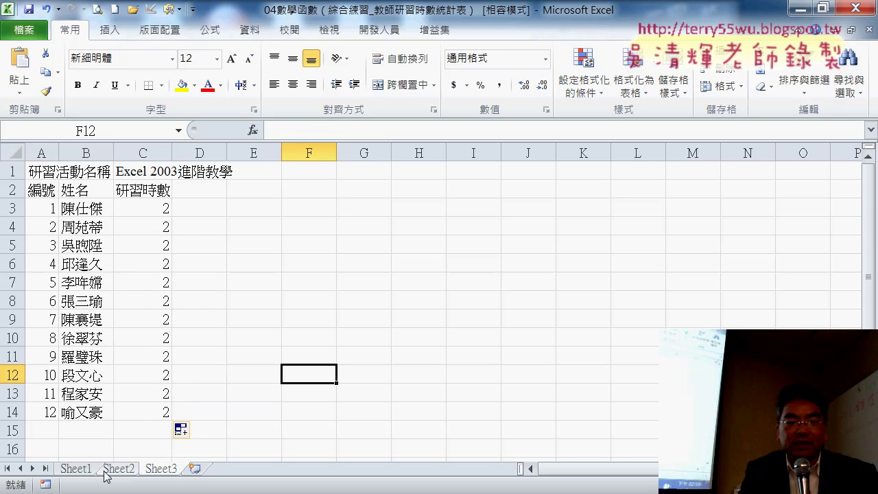
Clear the 0 from Sheet1 cell C2 and insert SUMIF through the fx Insert Function dialog
key("ctrl+Page_Up")
left_click(173, 469)
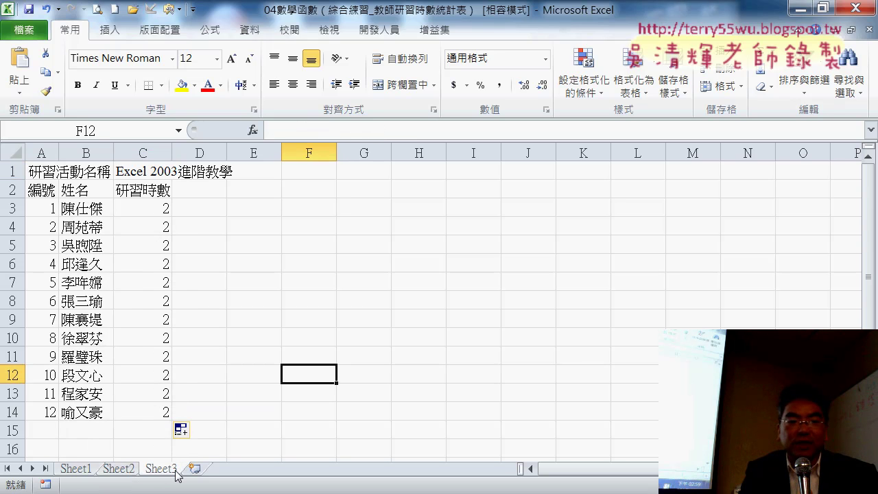
left_click(72, 471)
left_click(166, 189)
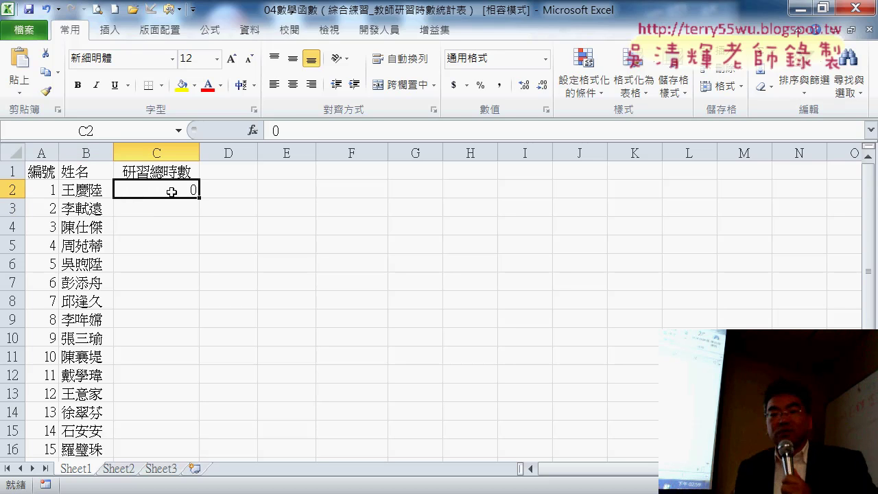
key("Delete")
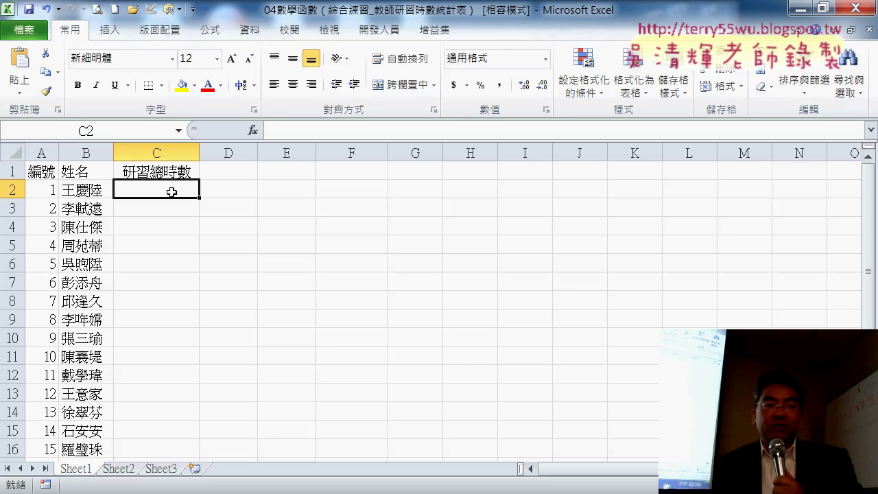
left_click(252, 130)
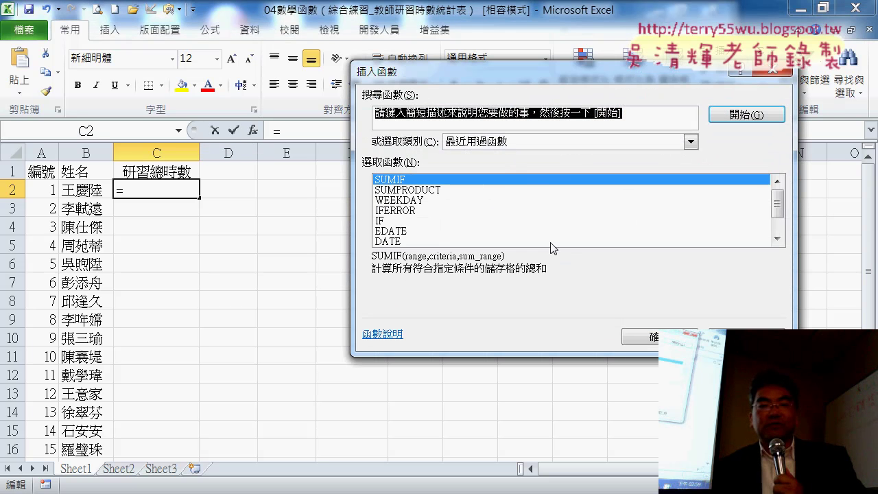
left_click(655, 338)
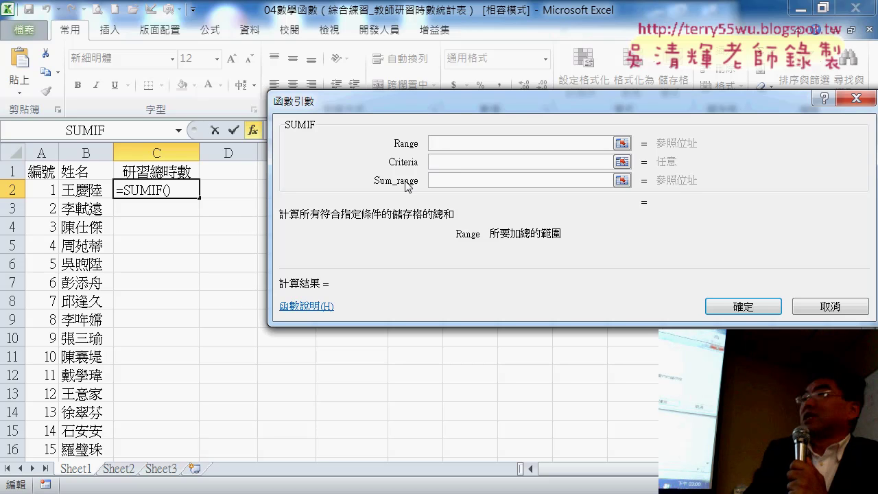
Set SUMIF's Range to Sheet2 B3:B16, Criteria to B2, and Sum_range to Sheet2 C3:C16
left_click(443, 178)
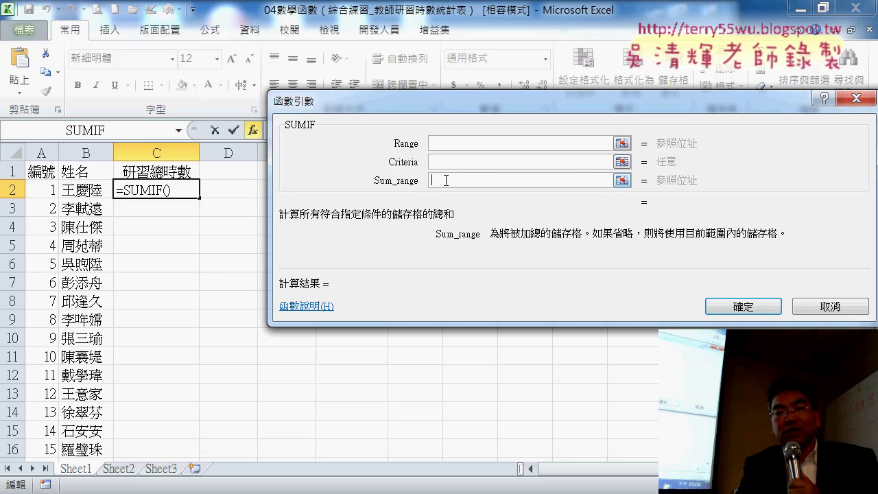
left_click(441, 143)
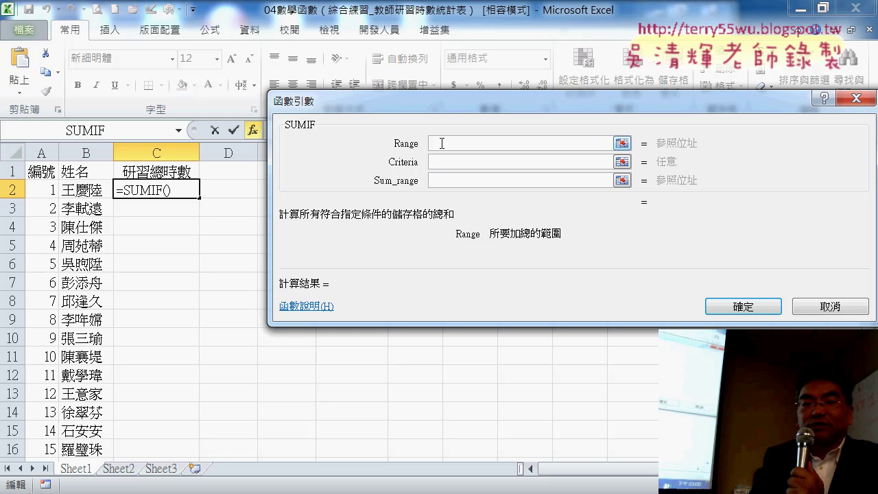
left_click(129, 471)
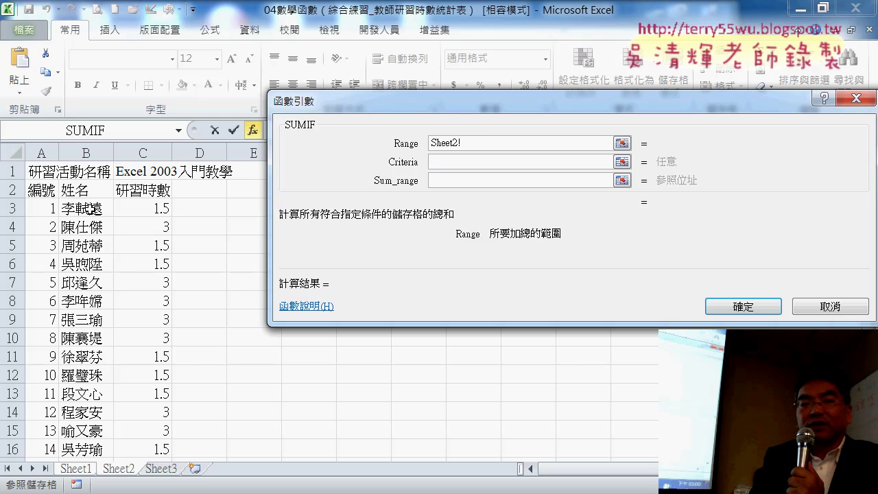
mouse_move(91, 209)
left_mouse_down()
mouse_move(87, 405)
mouse_move(88, 395)
left_mouse_up()
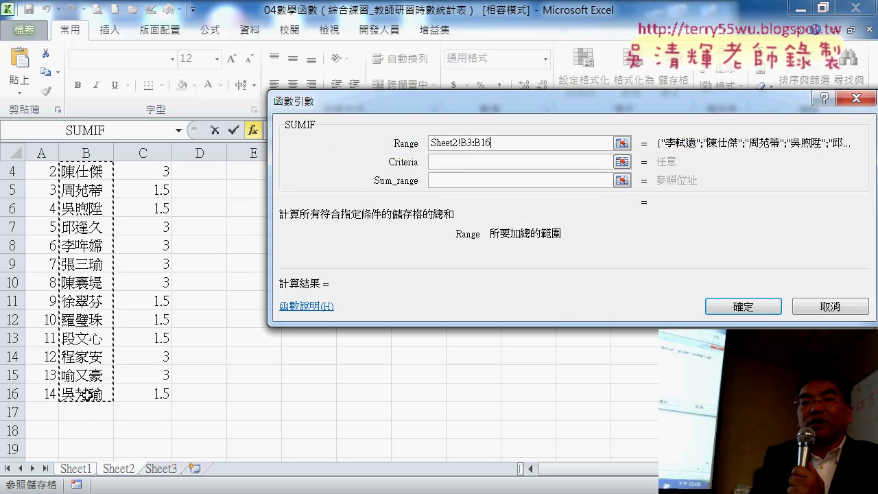
left_click(514, 162)
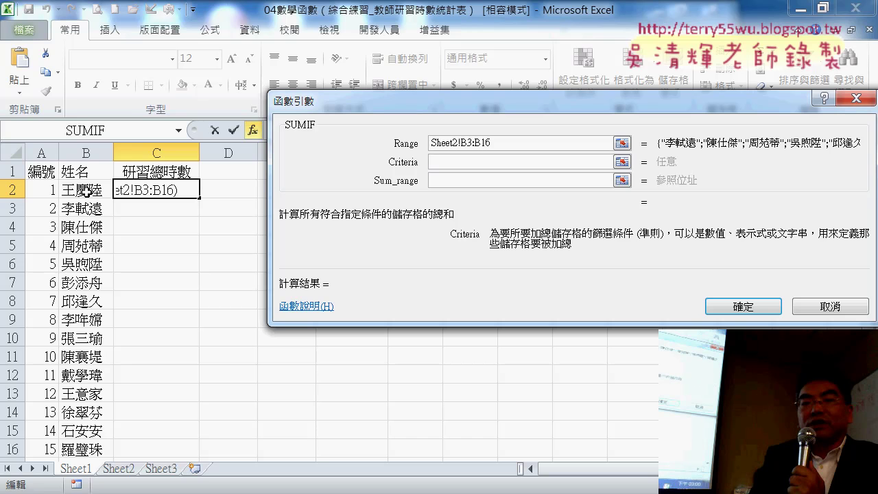
left_click(85, 192)
left_click(434, 181)
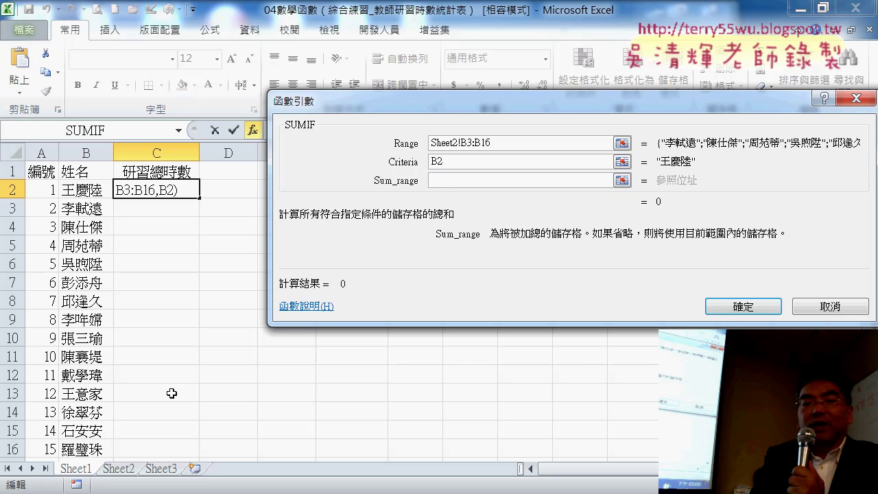
left_click(118, 470)
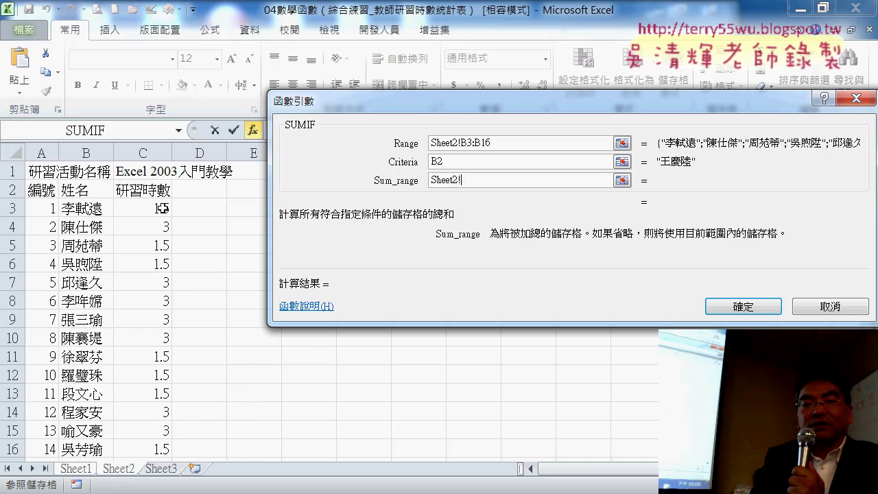
left_click_drag(162, 208, 151, 395)
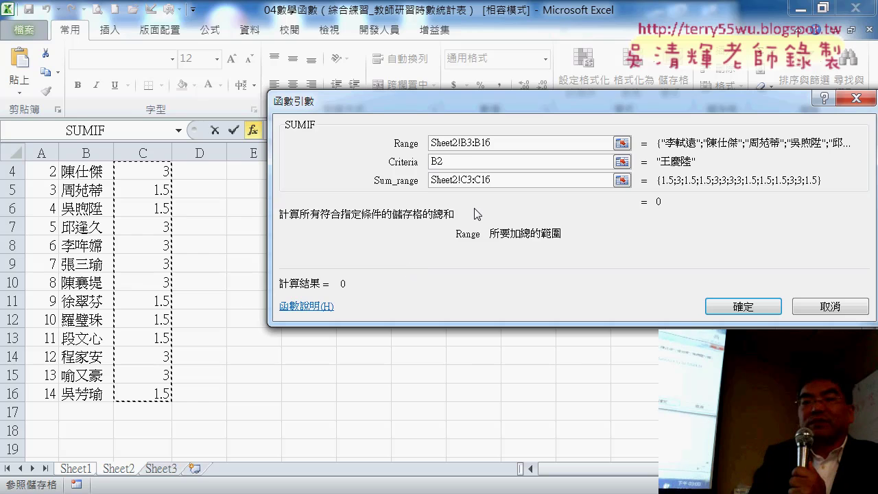
Lock the rows of both ranges with F4 (B$3:B$16, C$3:C$16) and confirm the formula
left_click(469, 161)
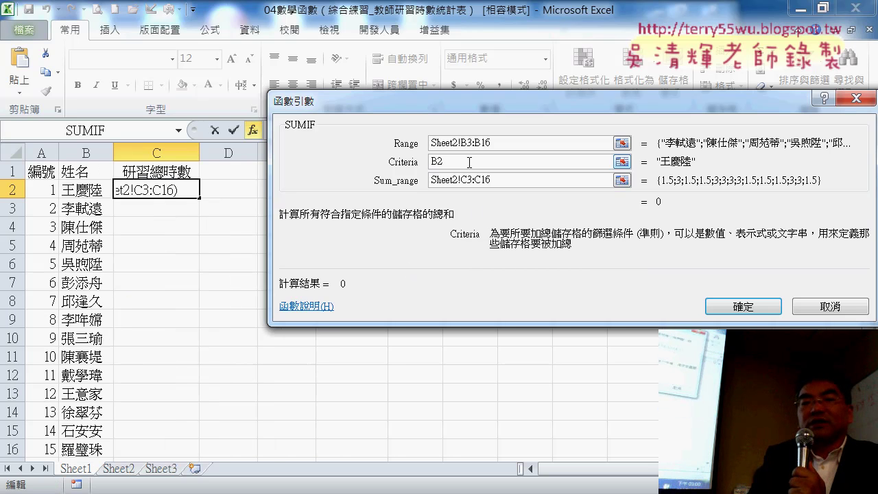
left_click_drag(479, 102, 418, 58)
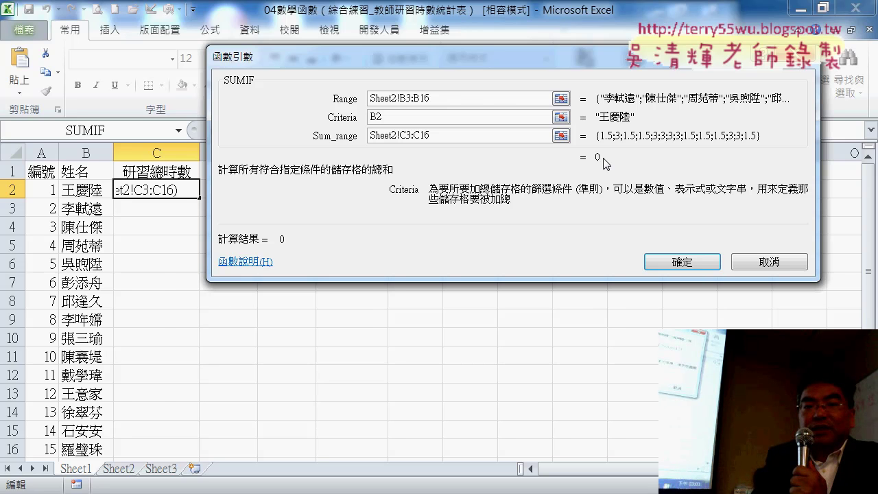
left_click(494, 100)
key("shift+Left")
key("shift+Left")
key("shift+Left")
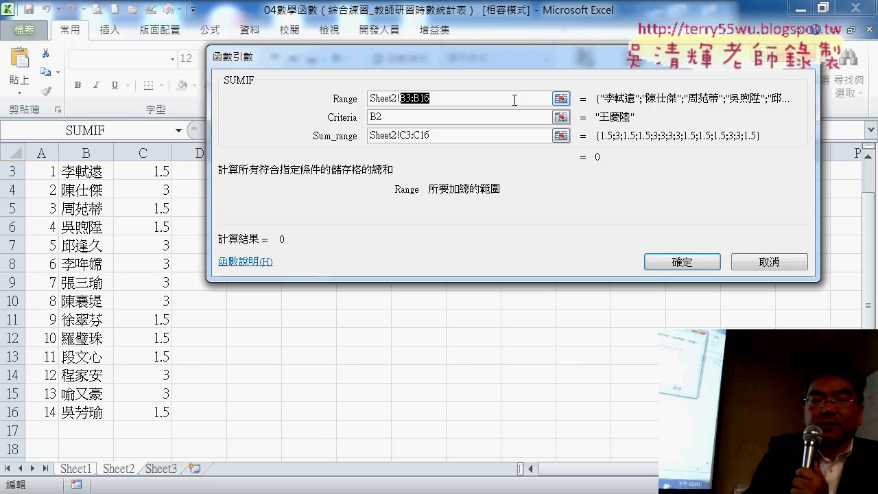
key("F4")
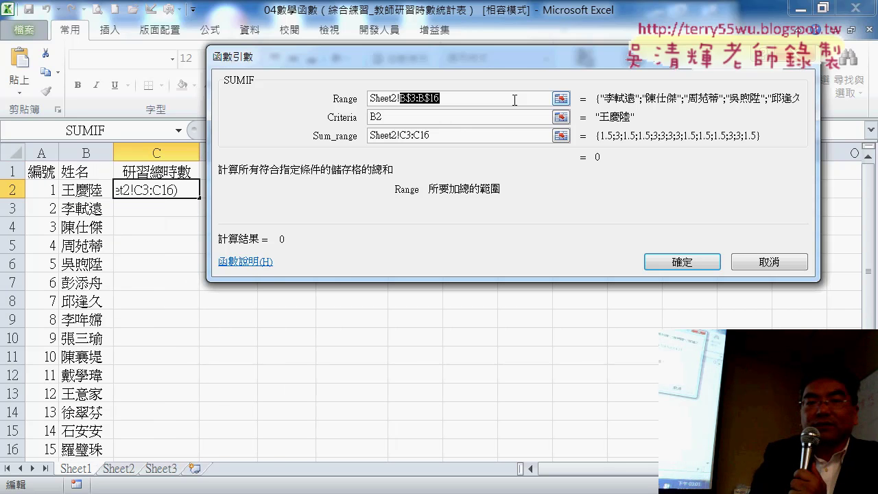
double_click(414, 136)
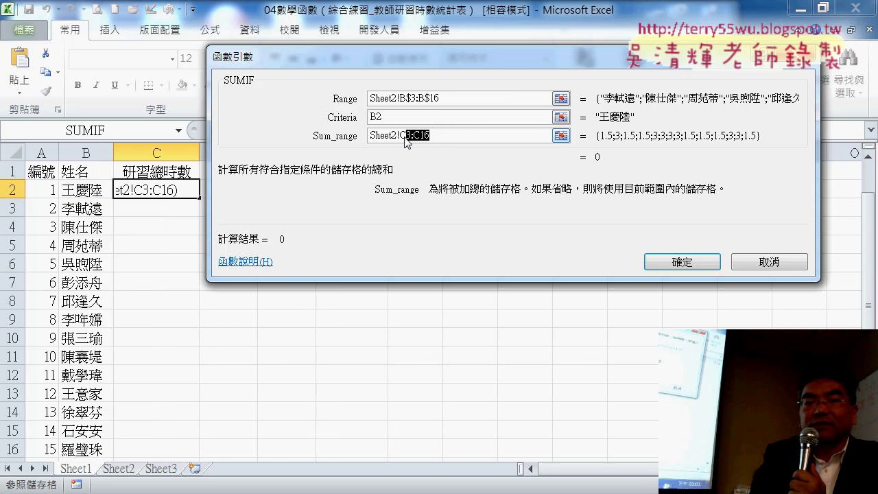
left_click_drag(408, 141, 402, 136)
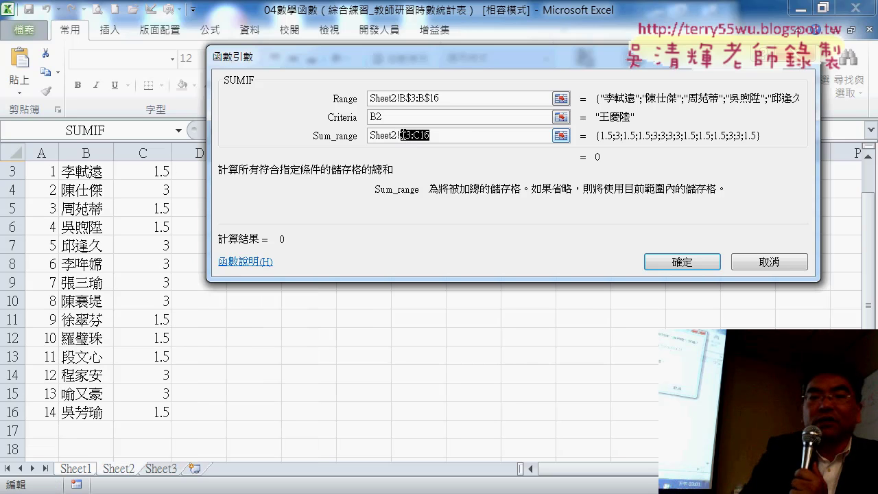
key("F4")
key("F4")
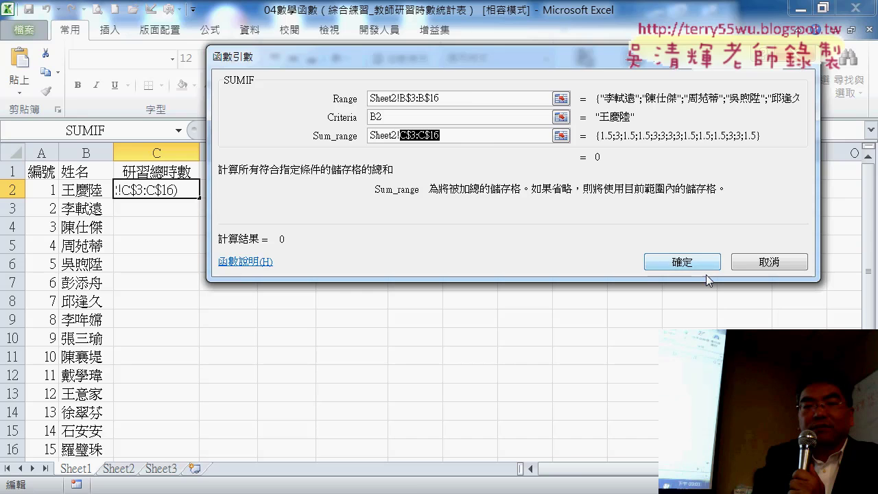
left_click(686, 265)
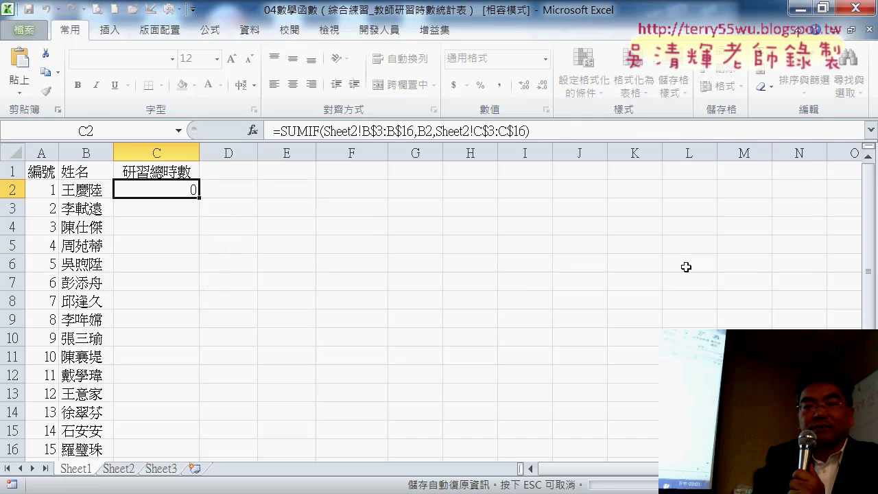
Copy C2's Sheet2 SUMIF down column C, then select the formula text after the equals sign
double_click(199, 198)
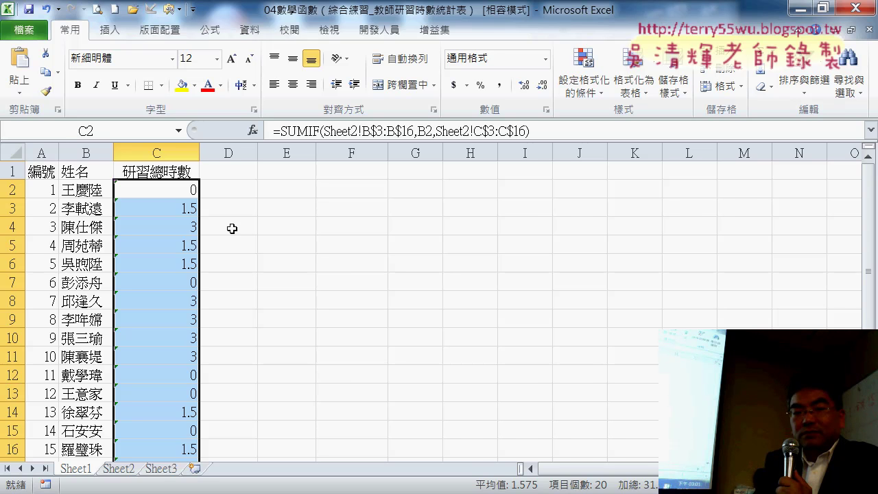
left_click(159, 469)
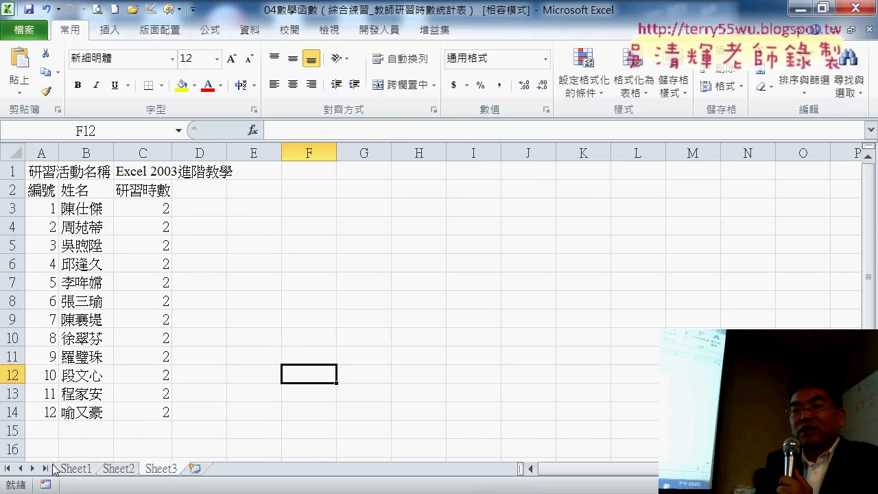
left_click(75, 469)
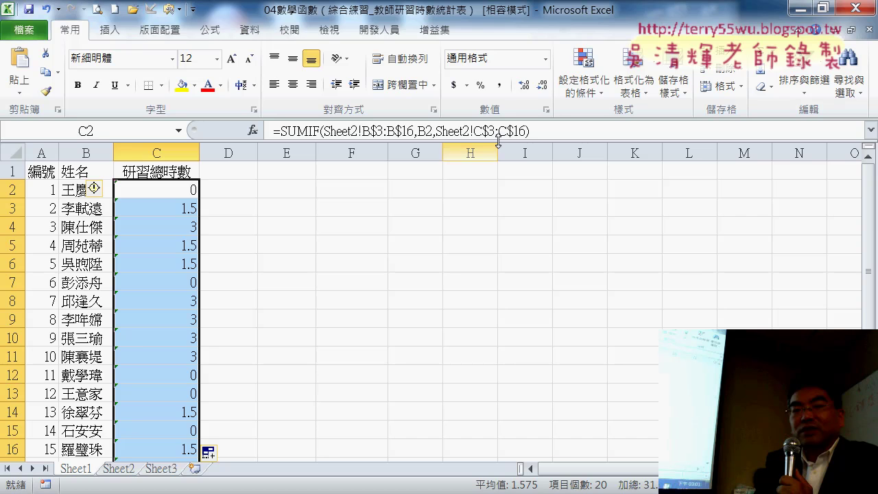
left_click_drag(529, 130, 280, 130)
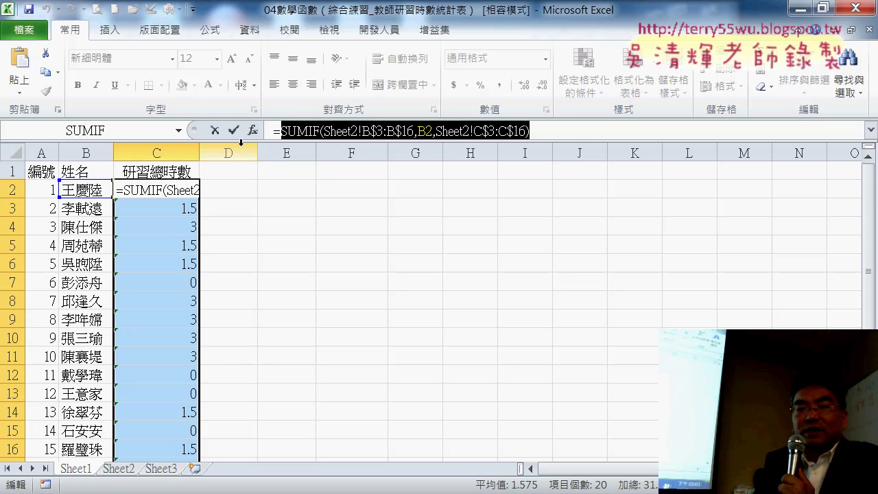
Append +SUMIF(Sheet2!B$3:B$16,B2,Sheet2!C$3:C$16) as a second copy in C2's formula
key("ctrl+Return")
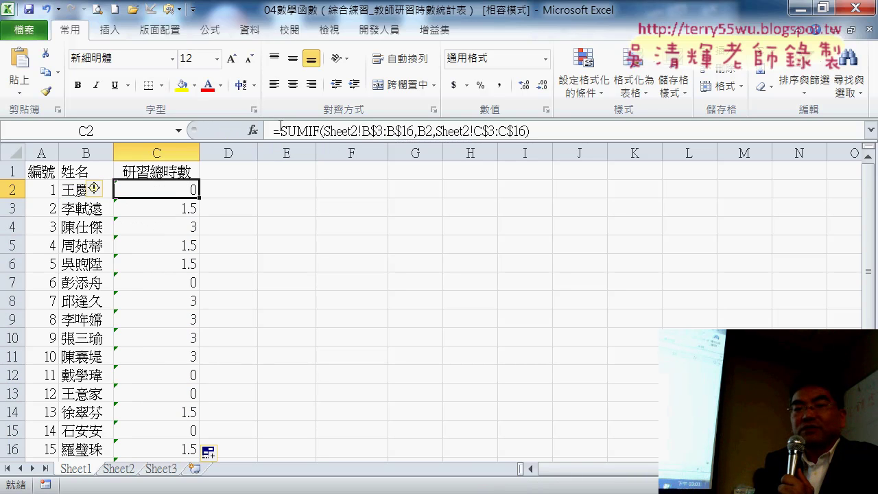
left_click_drag(281, 127, 529, 131)
right_click(484, 125)
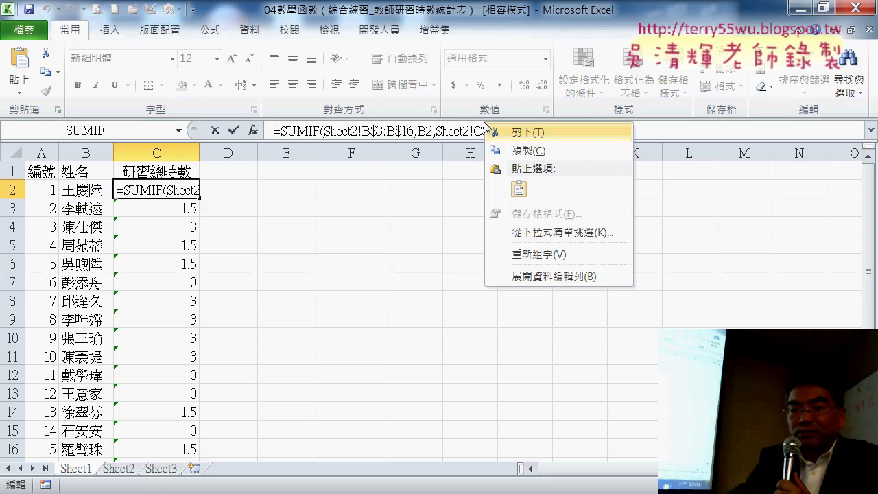
left_click(522, 150)
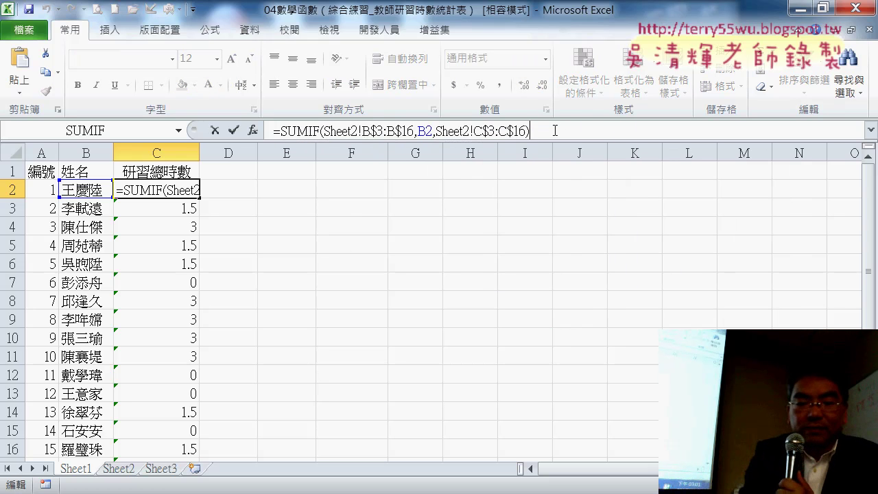
type("+")
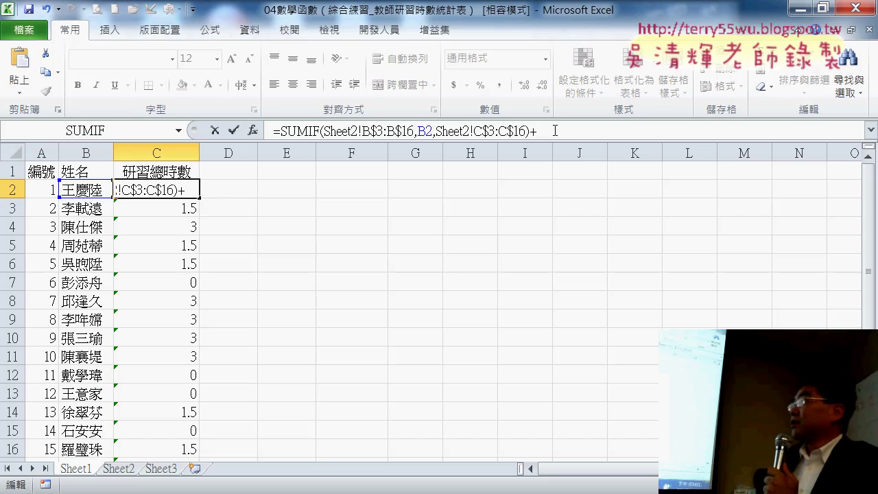
key("ctrl+v")
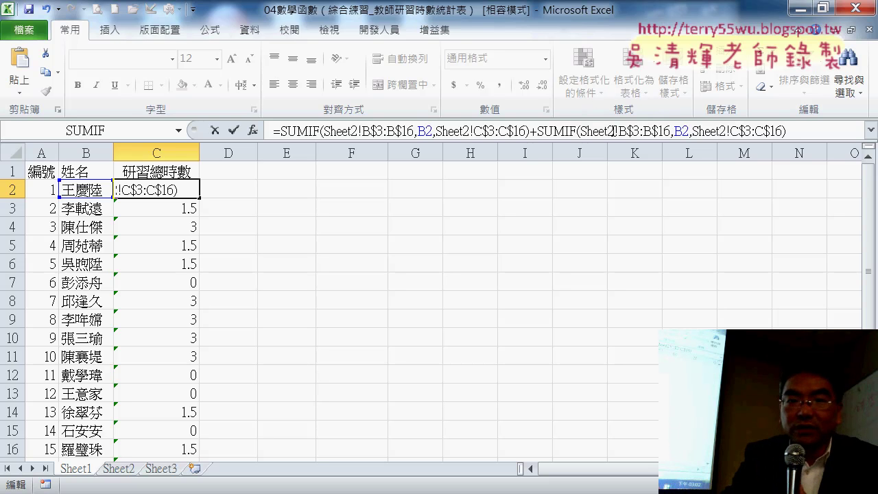
Point both ranges of the second SUMIF at Sheet3 instead of Sheet2
left_click(613, 130)
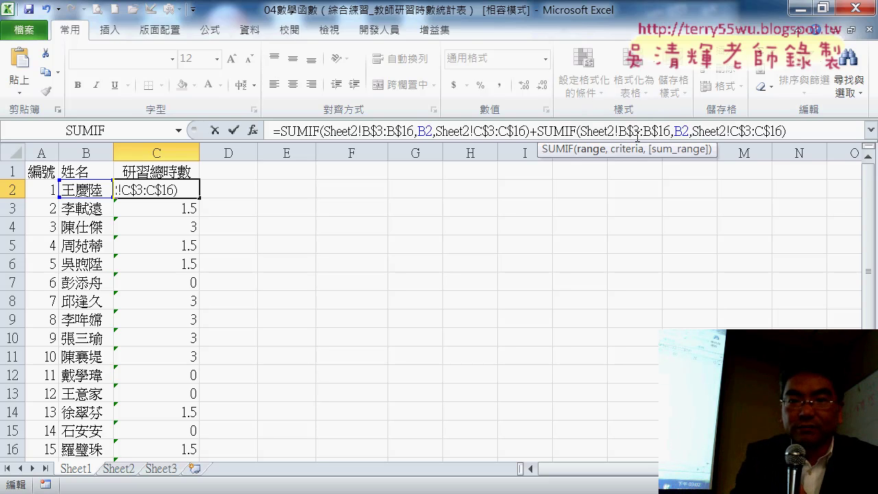
key("BackSpace")
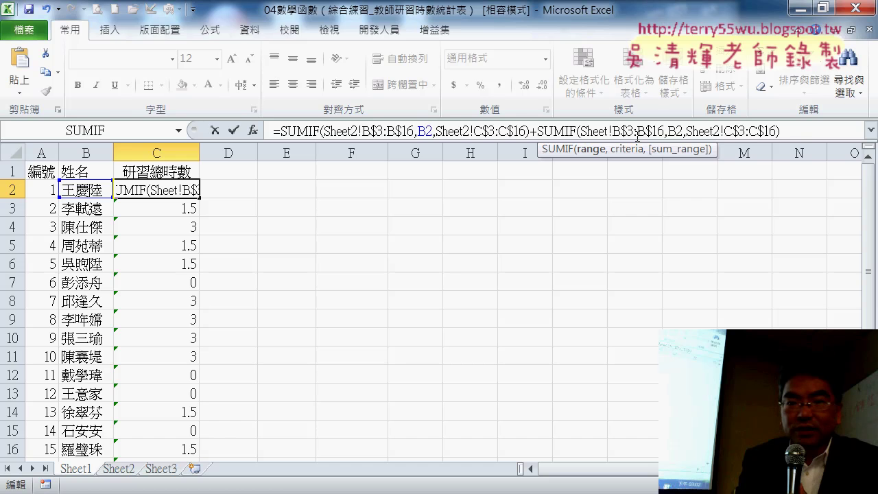
type("3")
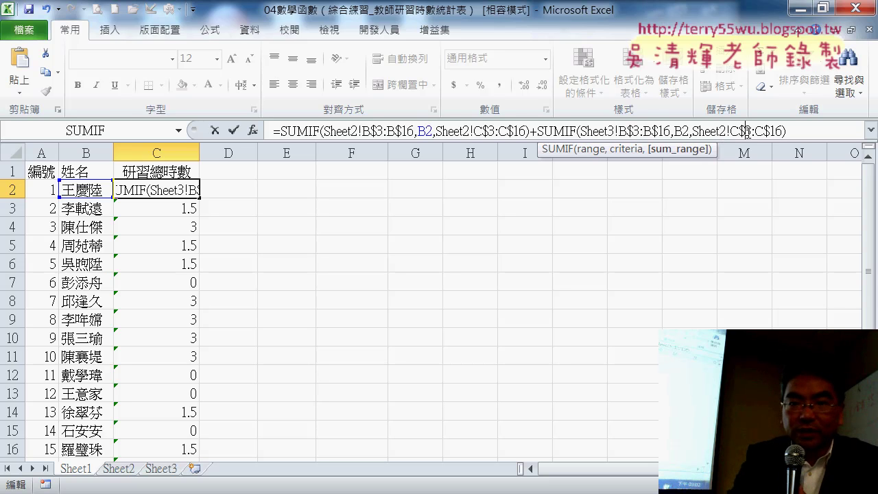
key("Delete")
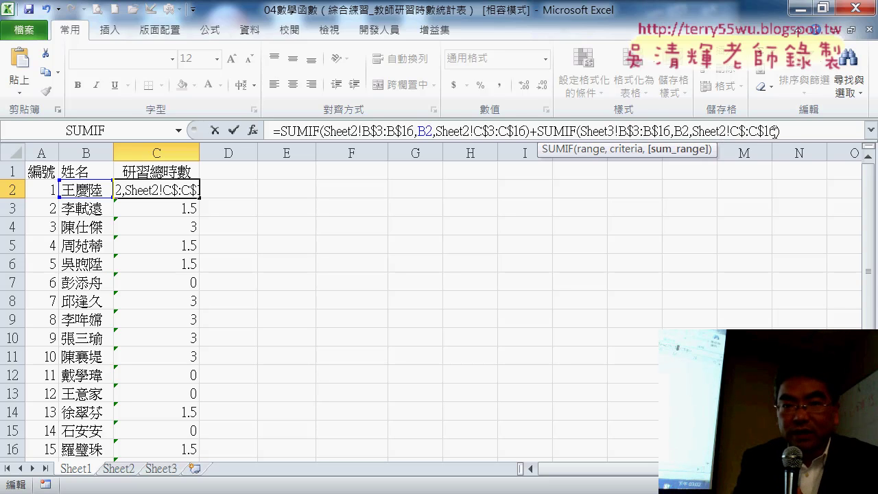
key("ctrl+z")
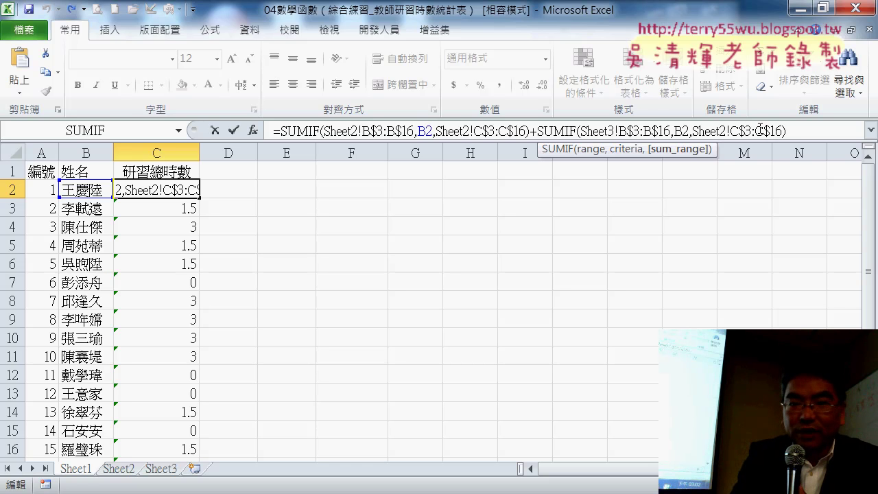
key("BackSpace")
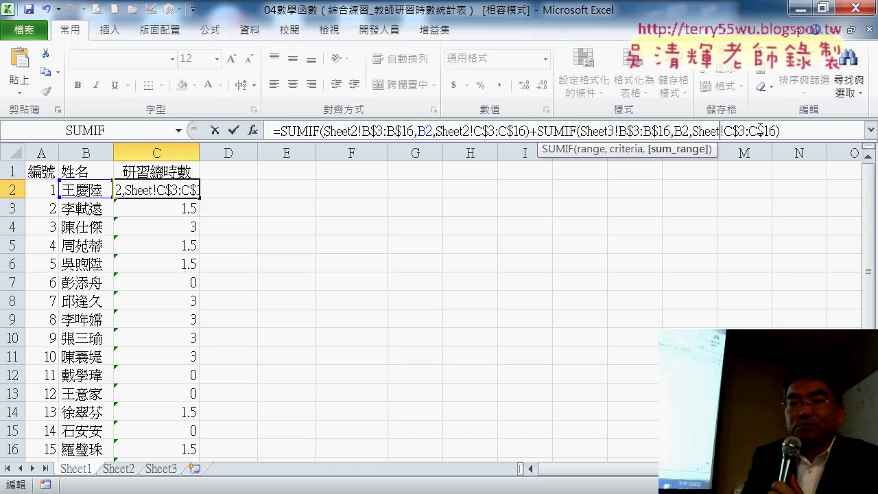
type("3")
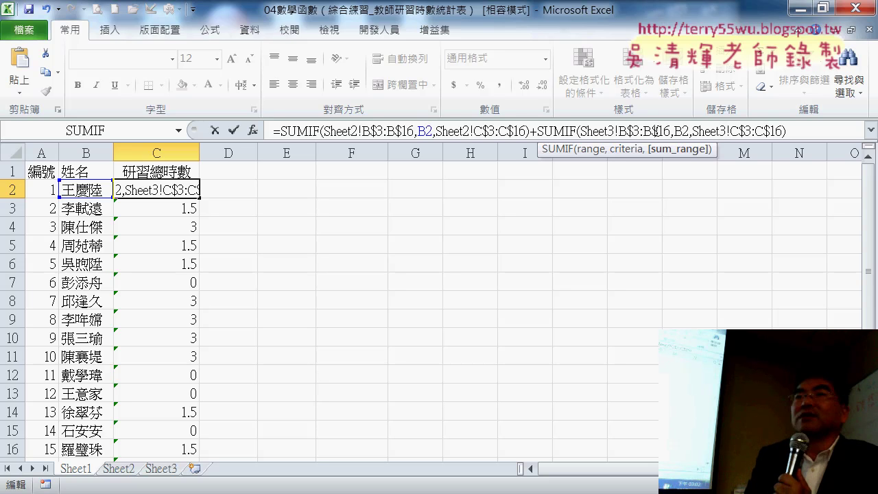
Change the second SUMIF's end rows from 16 to 14 and commit the formula
left_click_drag(657, 130, 670, 130)
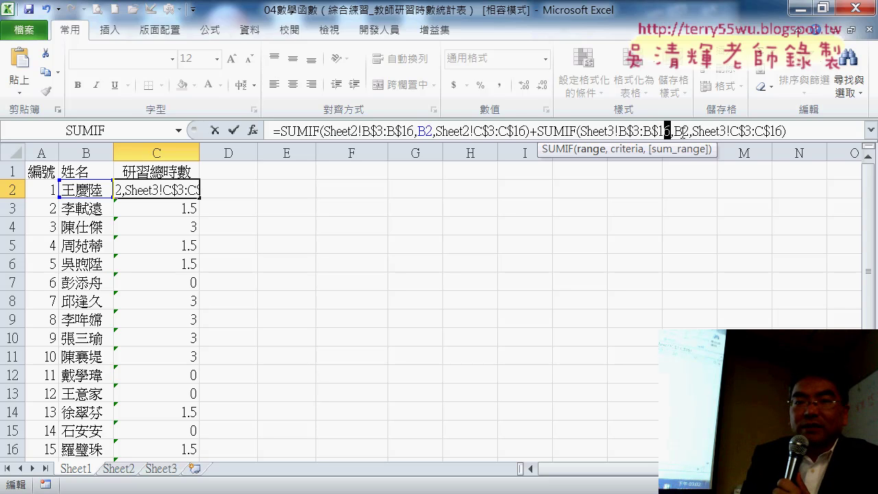
type("4")
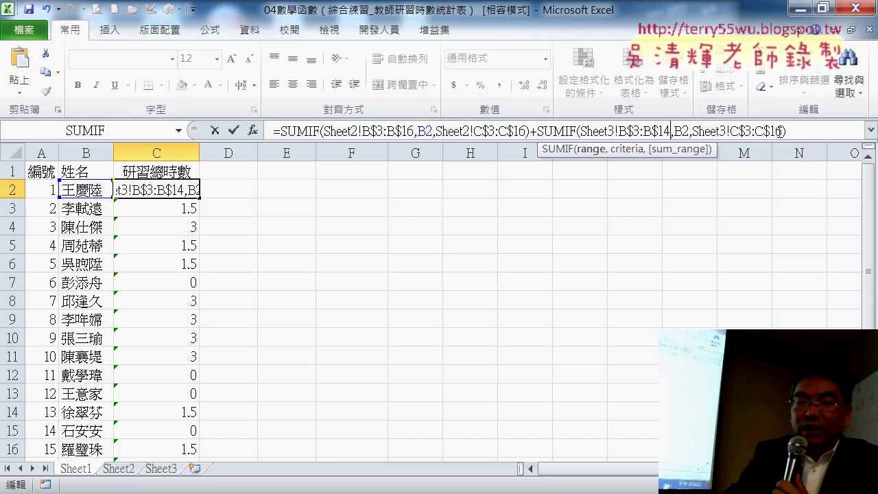
left_click_drag(776, 130, 784, 131)
type("5")
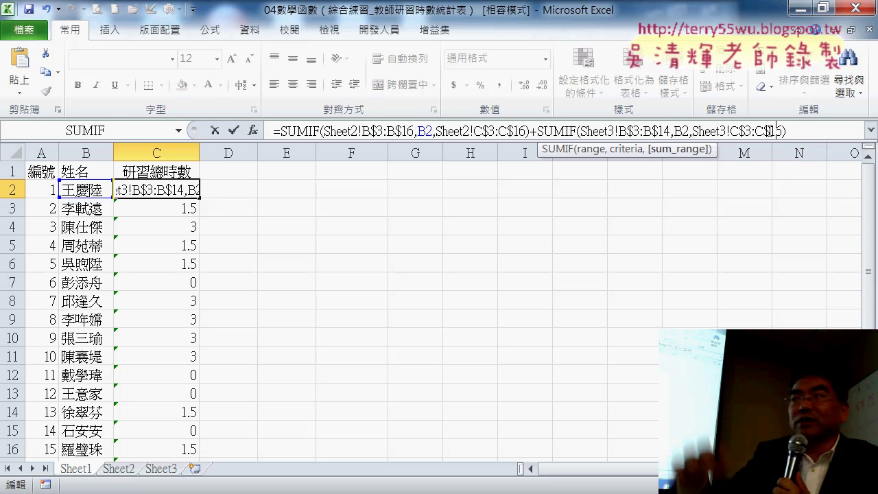
key("BackSpace")
type("4")
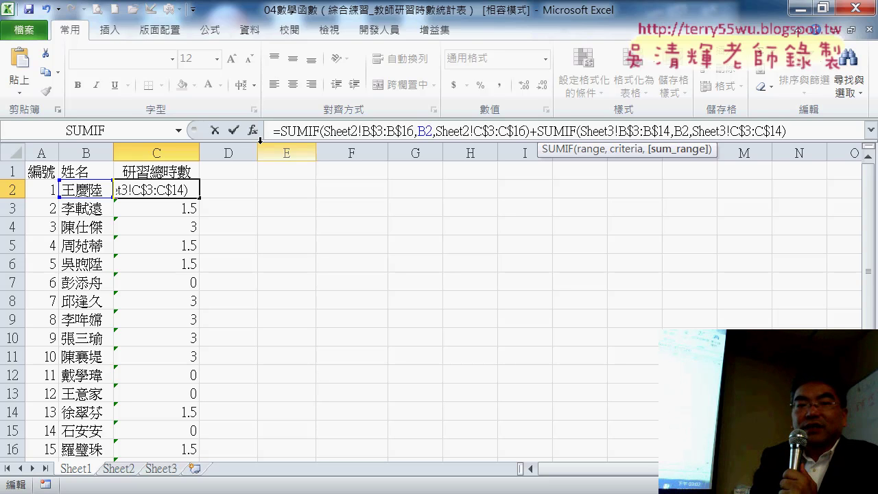
left_click(236, 130)
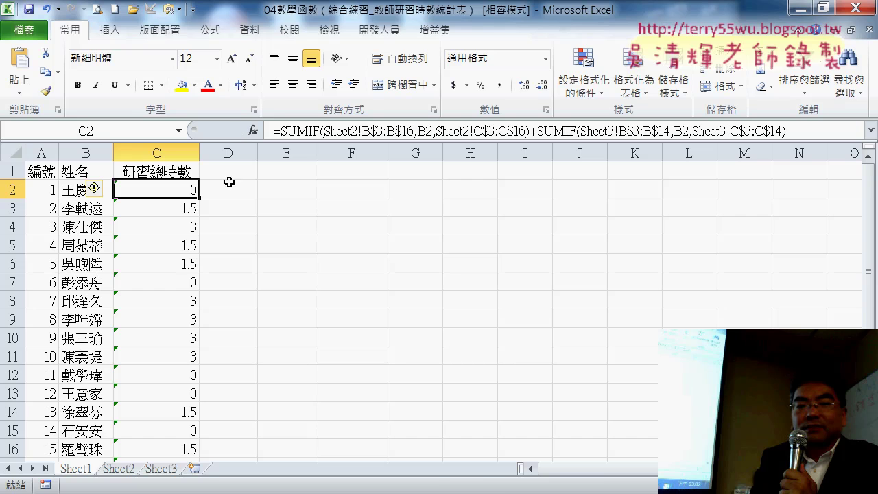
Copy C2's combined Sheet2-plus-Sheet3 SUMIF down column C, then review B2 and C2
double_click(199, 198)
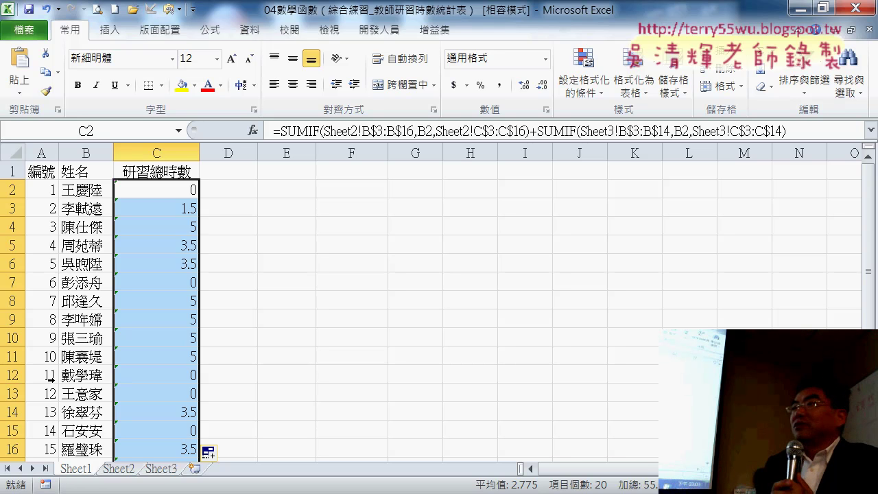
left_click(90, 192)
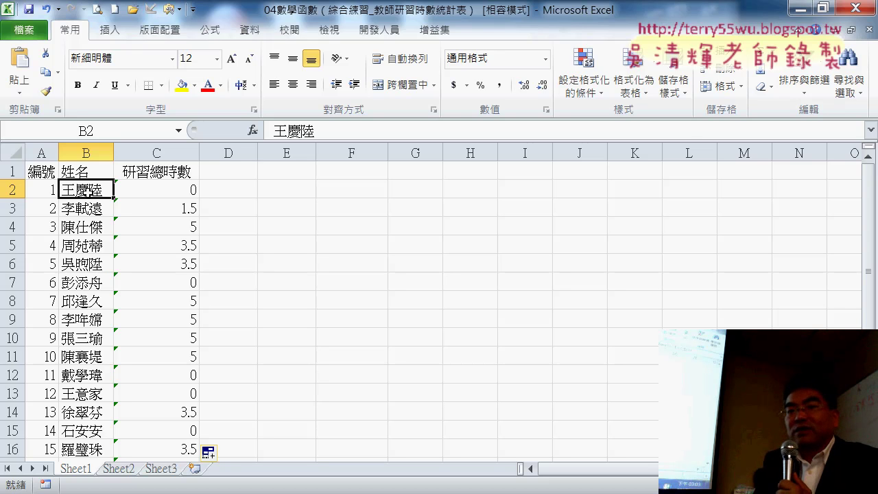
left_click(170, 191)
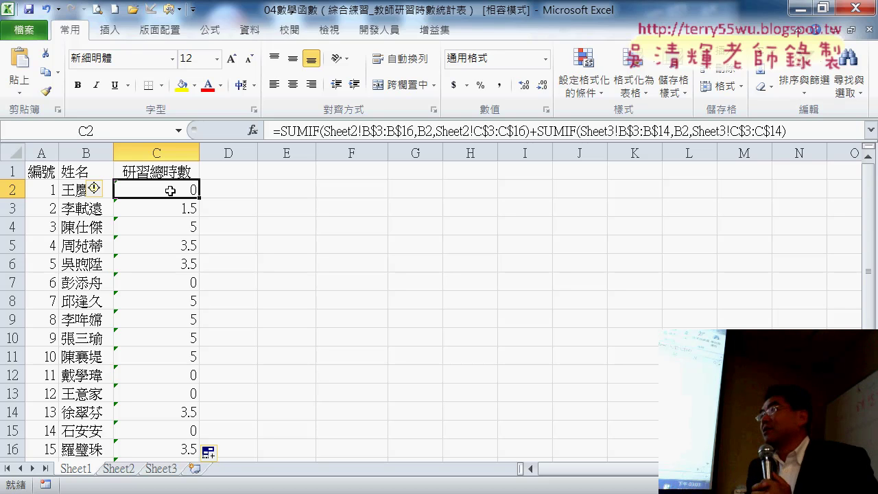